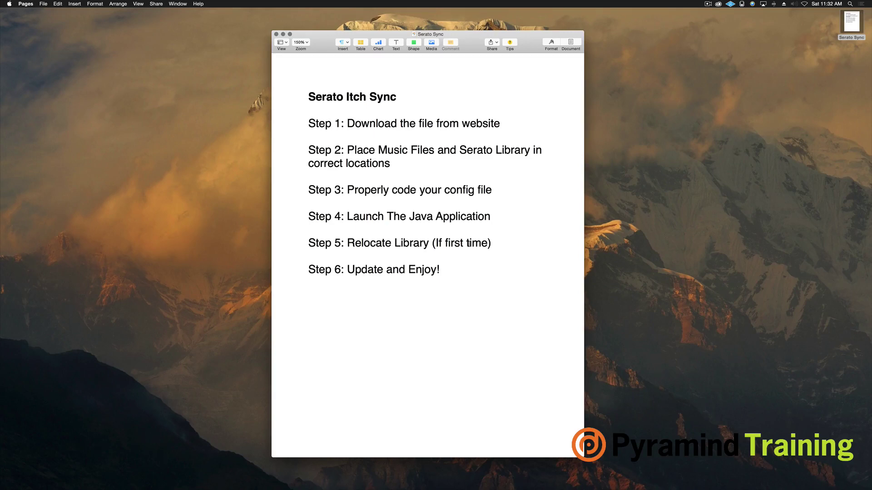
Open the serato-itch-sync Google Code project page from the Chrome 'serato itch sync' search results
key(ctrl+Left)
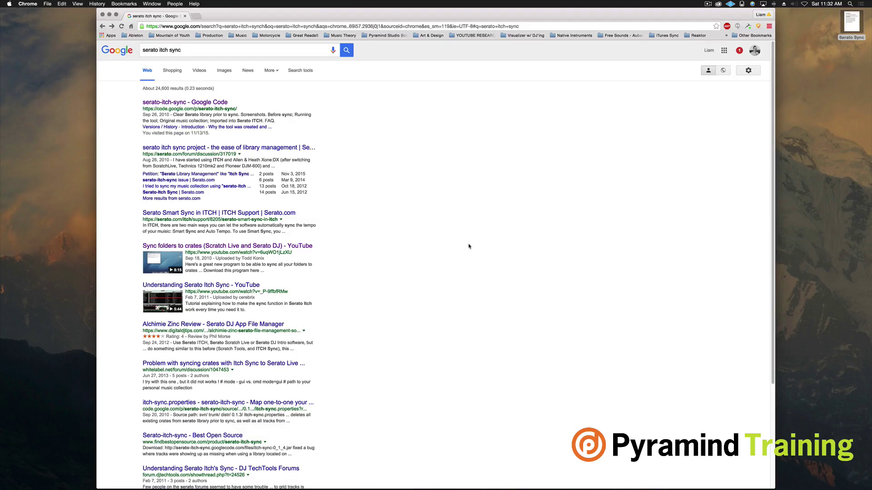
click(229, 52)
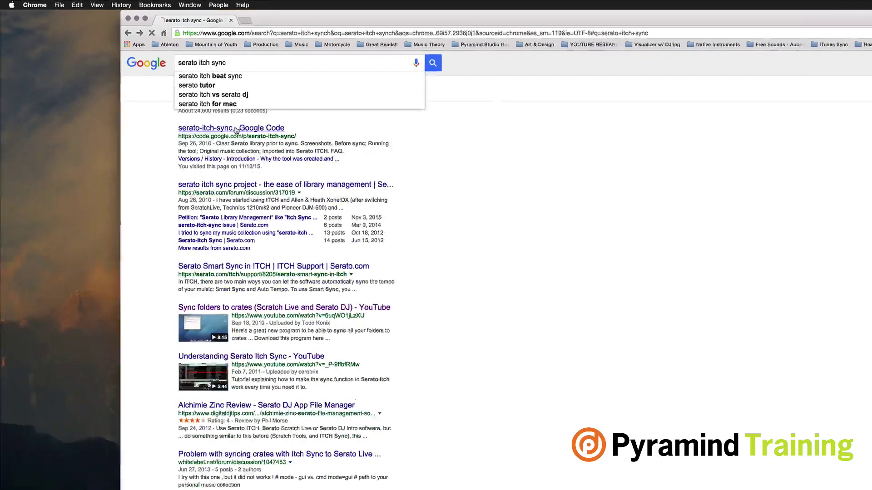
click(348, 188)
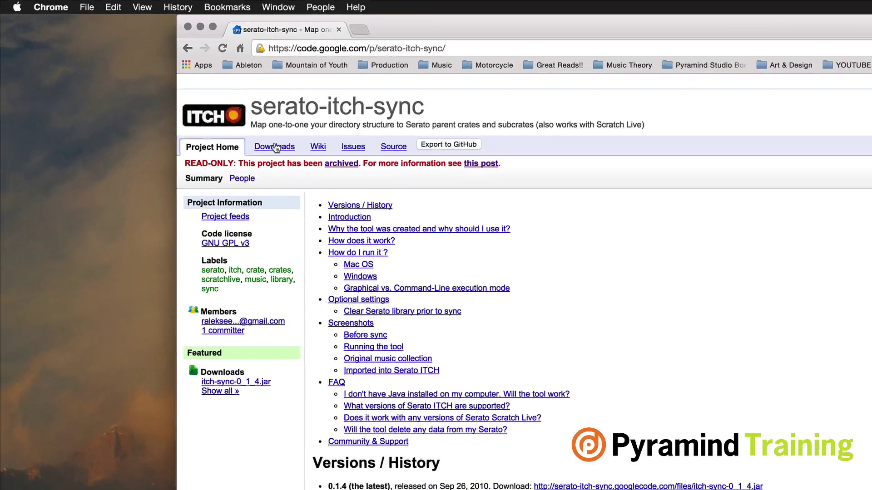
Download itch-sync-0_1_4.jar (version 0.1.4) from the project's Downloads list
click(154, 83)
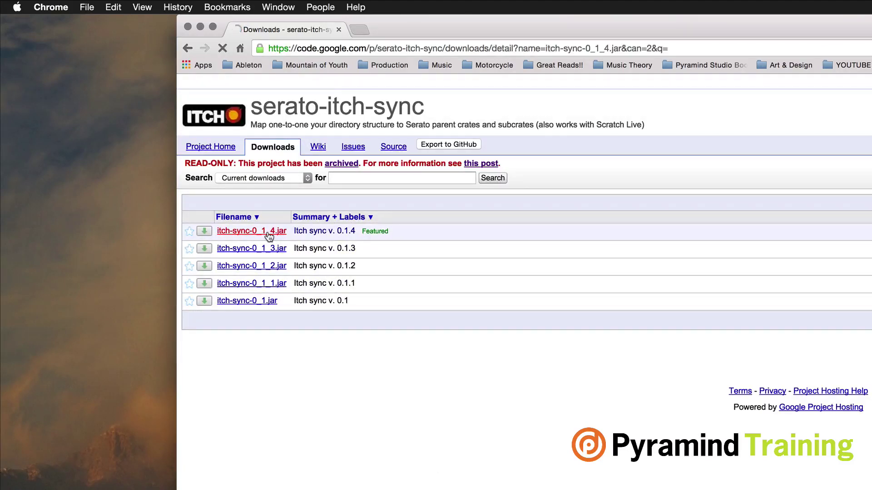
click(268, 235)
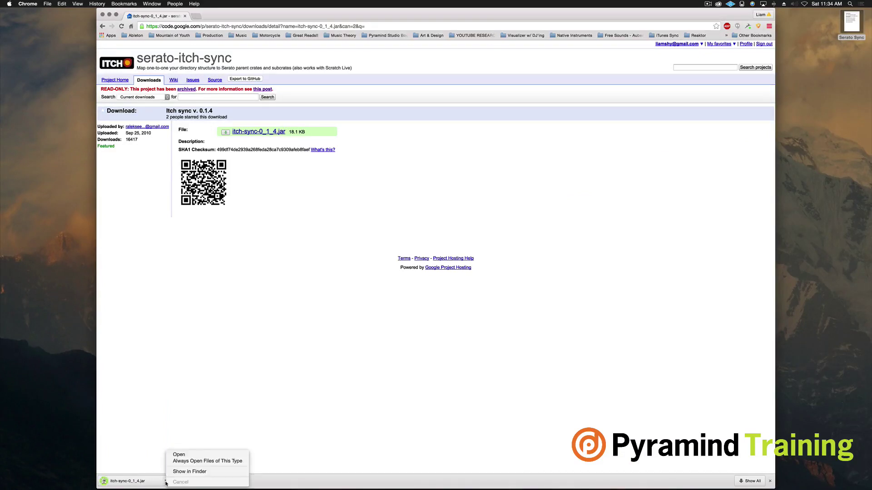
Reveal the downloaded itch-sync-0_1_4.jar in its Finder folder
click(190, 473)
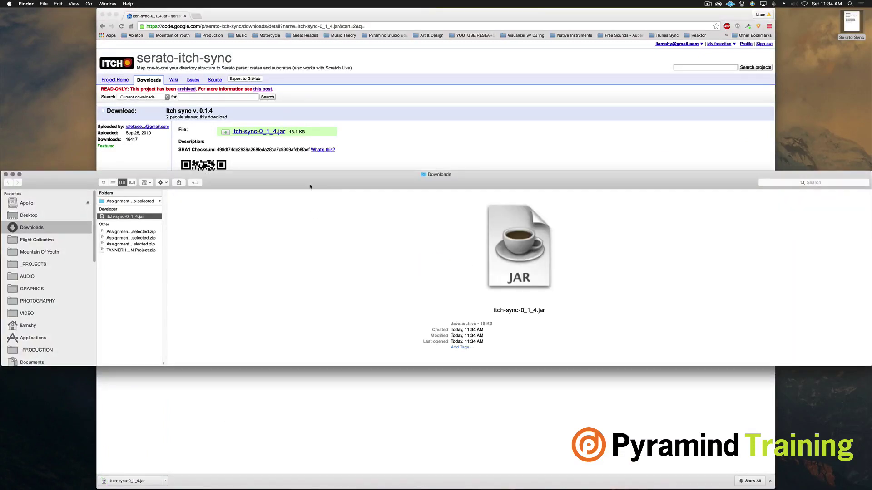
drag(312, 185, 320, 186)
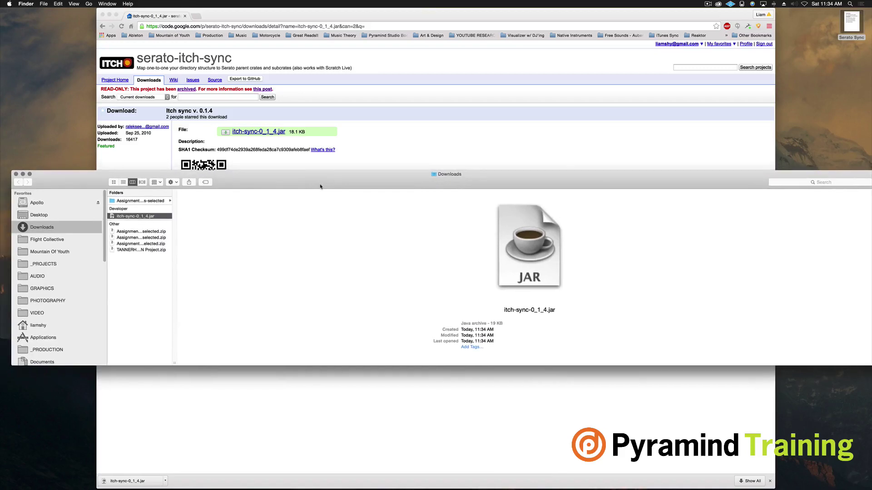
right_click(161, 218)
key(Escape)
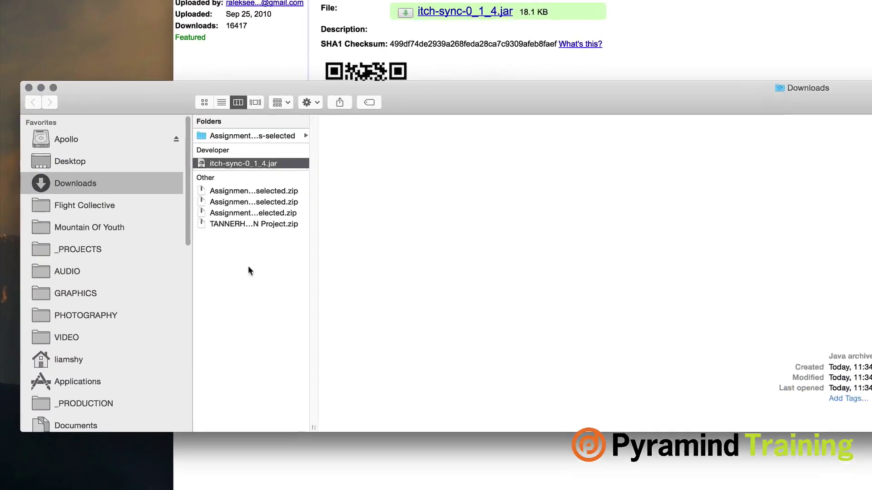
click(163, 282)
Go to the home Music folder, check the jar and itch-sync file, and open _Serato_
click(141, 361)
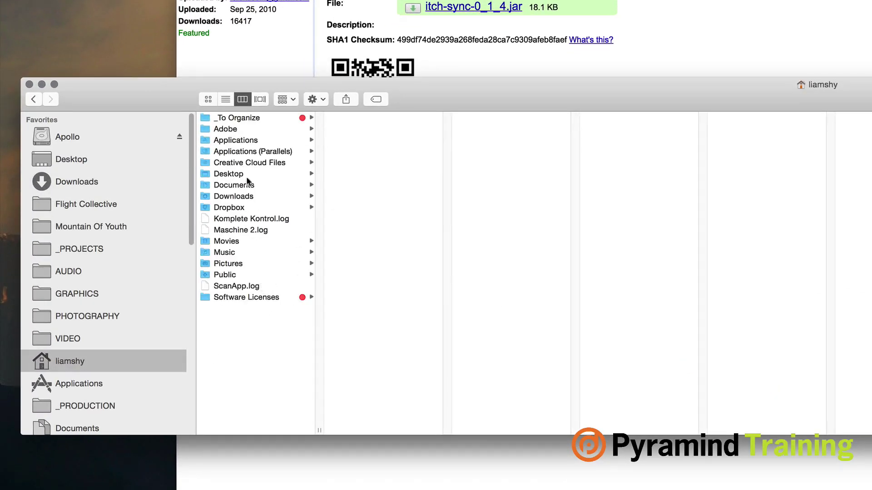
click(252, 252)
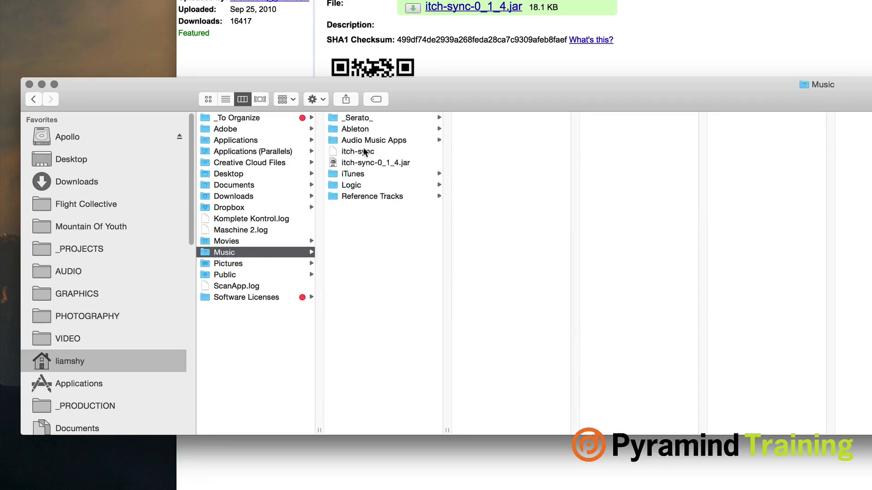
click(374, 165)
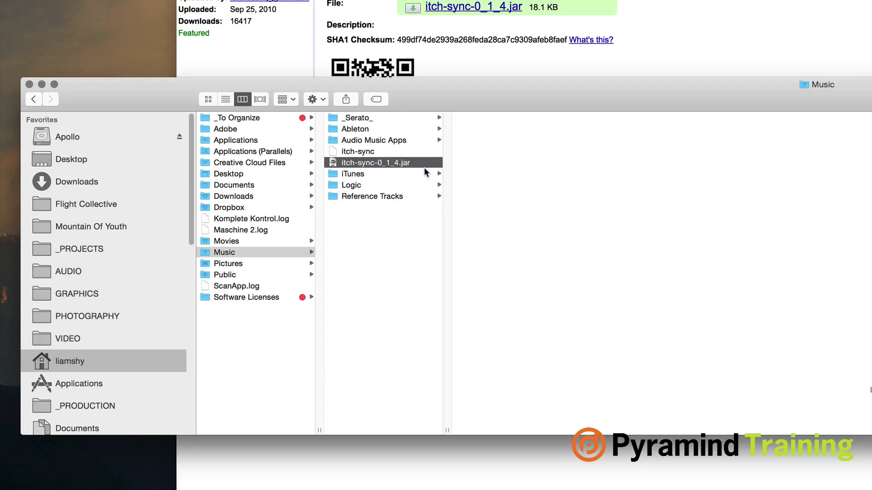
click(384, 152)
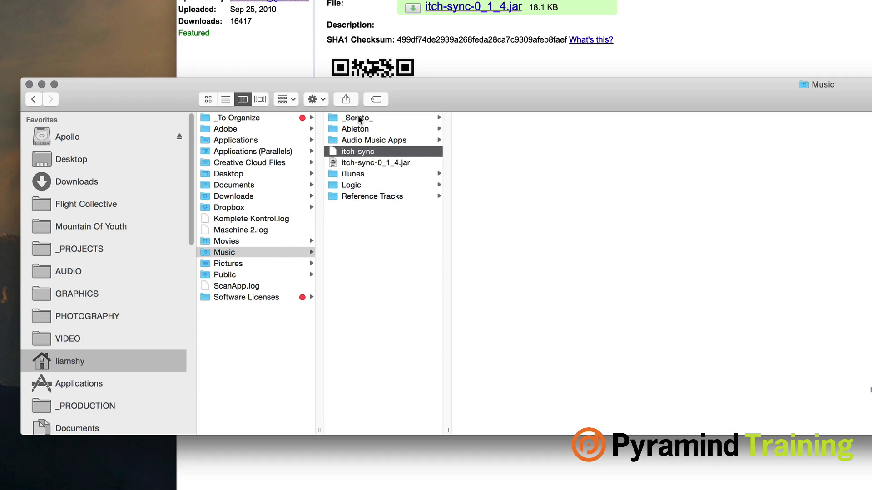
click(387, 119)
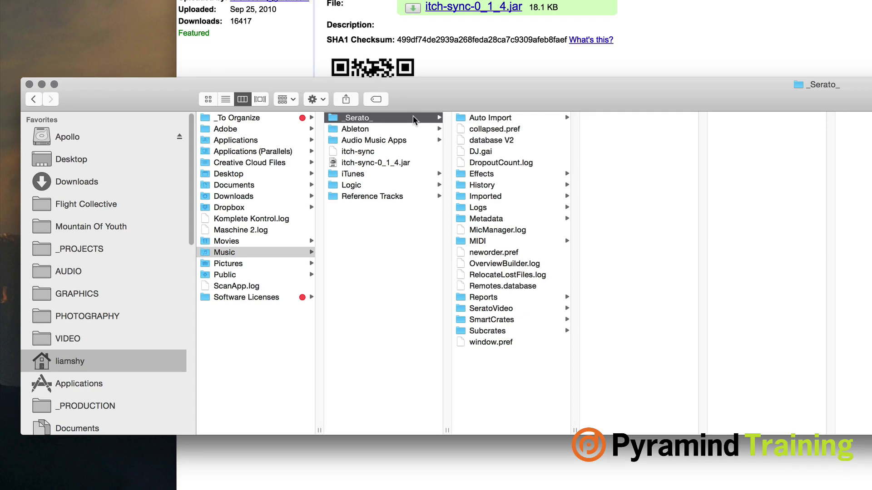
Open a second Finder window on the Apollo drive's Music > Music - Organized folders
key(super+n)
drag(454, 247, 426, 160)
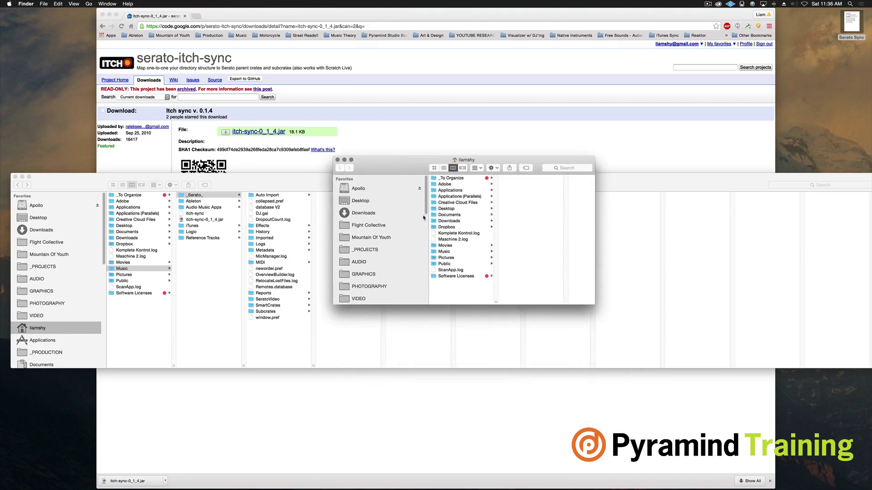
click(368, 189)
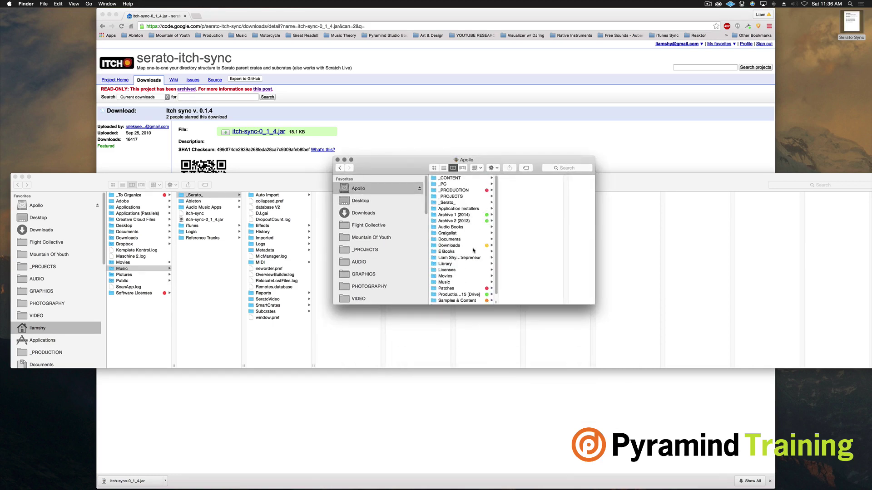
scroll(474, 261, down, 1)
click(467, 277)
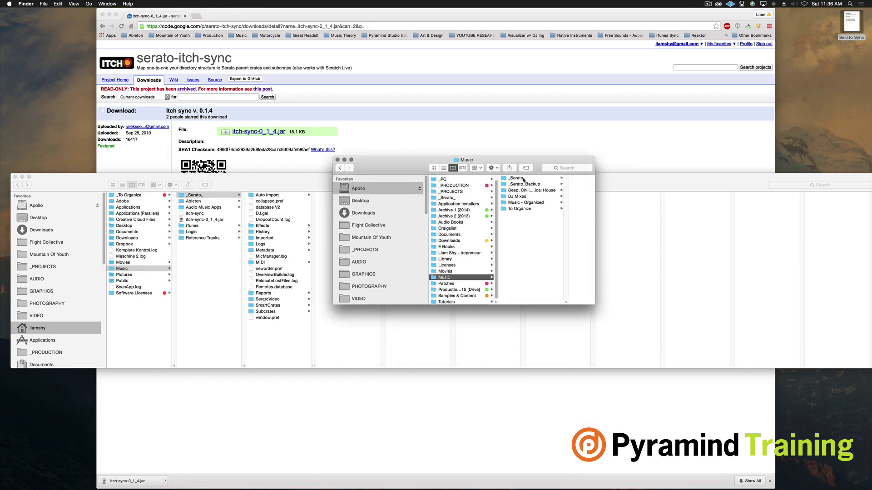
click(530, 204)
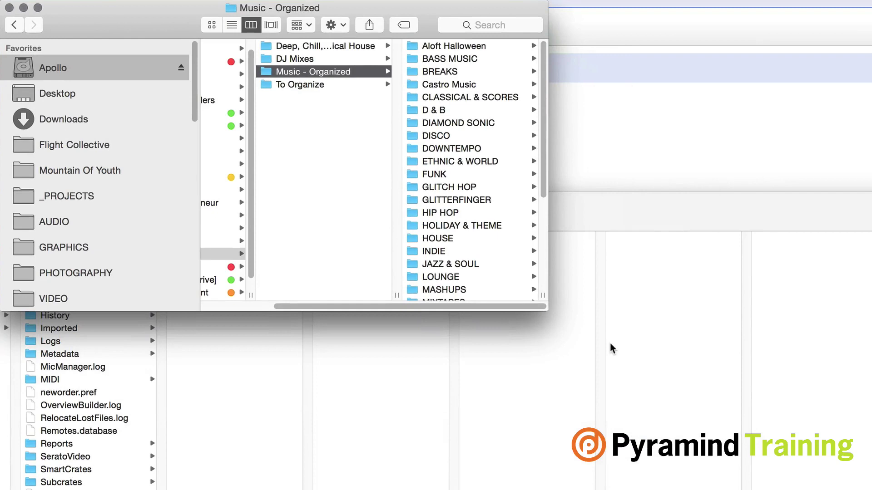
Widen the window, browse BASS MUSIC down to Dubstep, and return to the Pages outline
drag(547, 310, 871, 489)
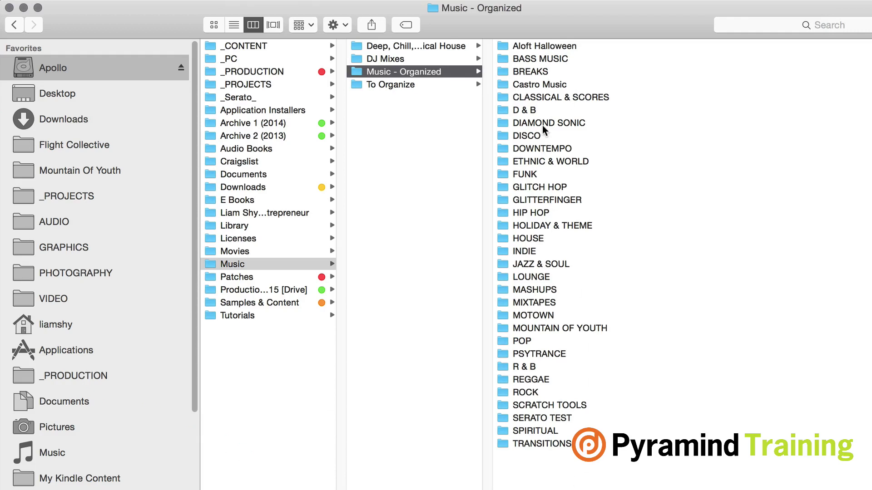
click(547, 61)
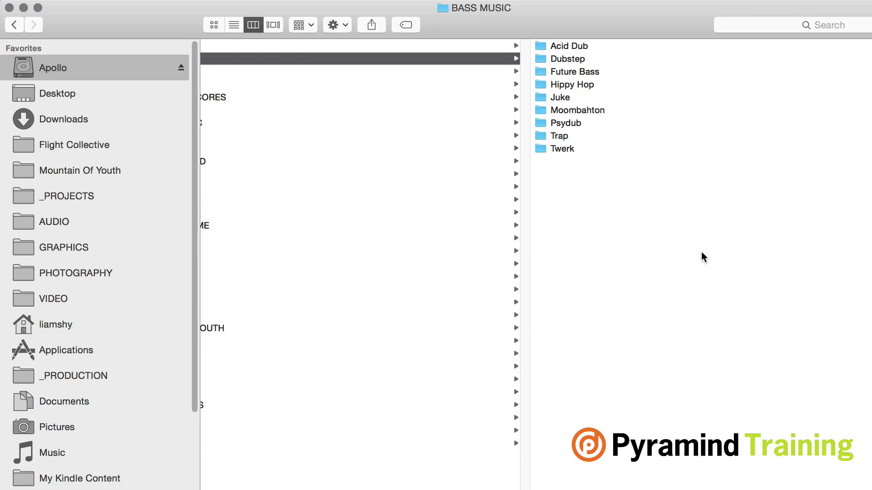
scroll(700, 259, left, 5)
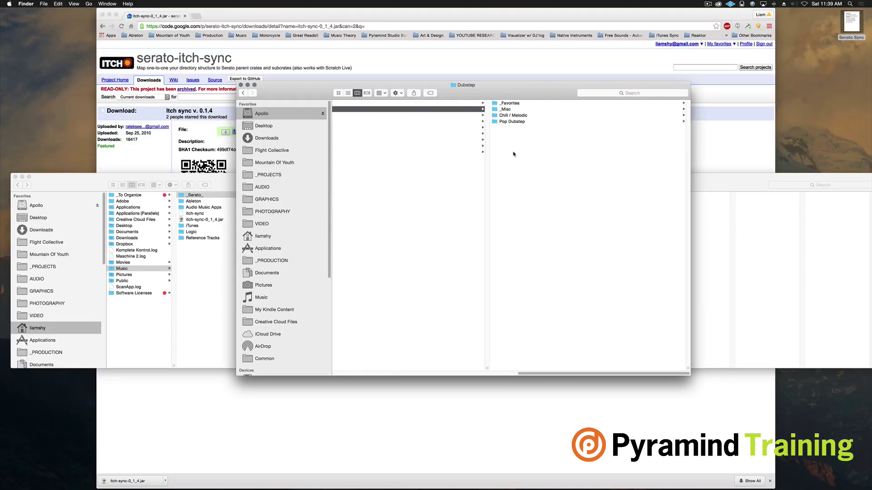
scroll(581, 152, right, 5)
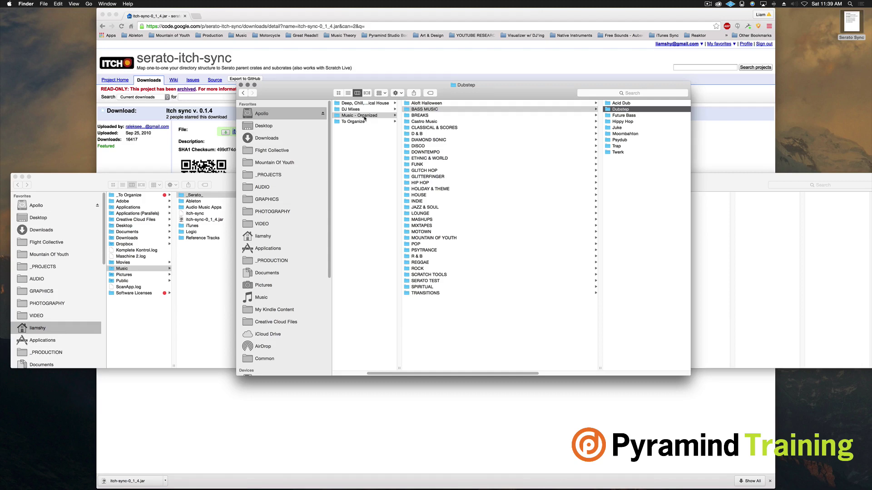
drag(438, 96, 669, 91)
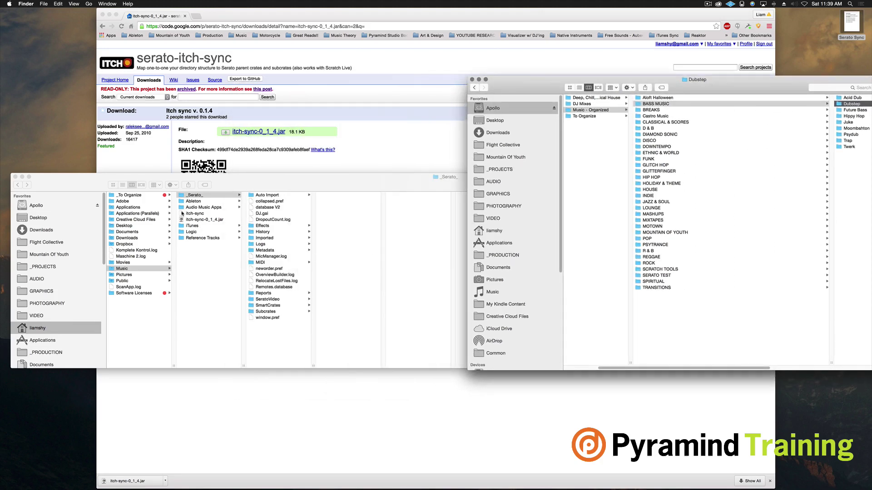
key(ctrl+Right)
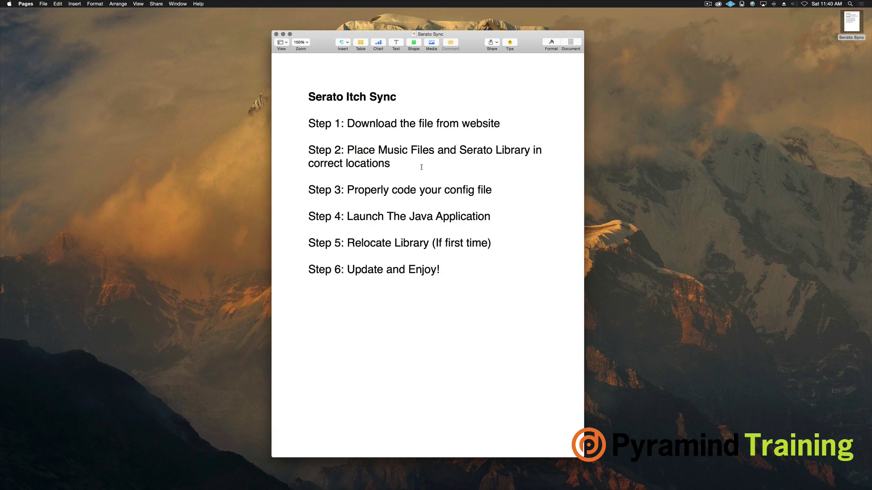
Rearrange the Finder windows and select the itch-sync config file in Music
key(ctrl+Left)
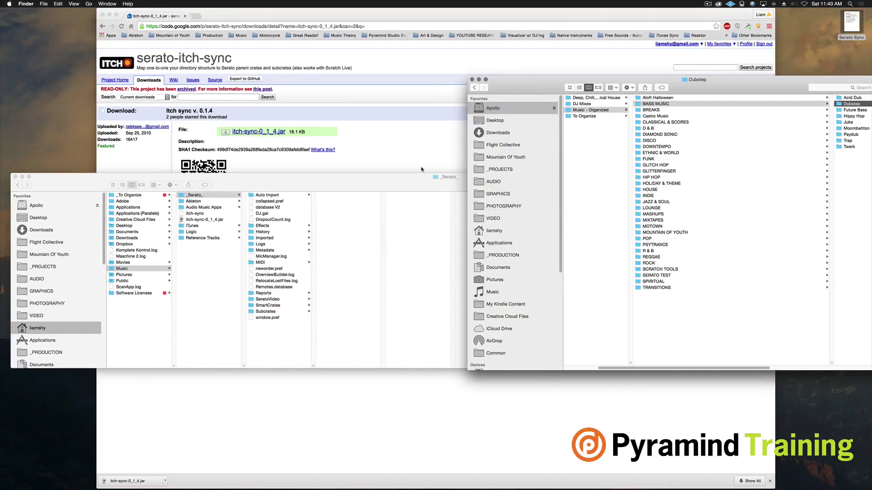
drag(535, 89, 377, 81)
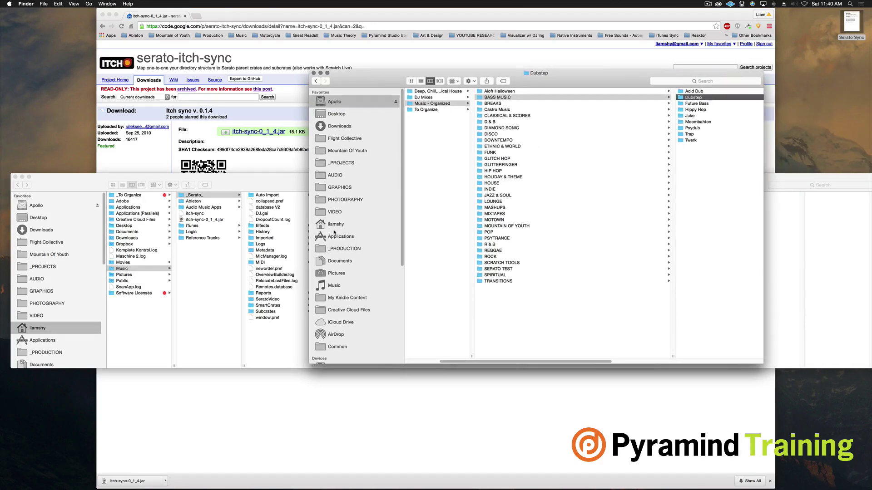
drag(254, 182, 370, 168)
click(318, 200)
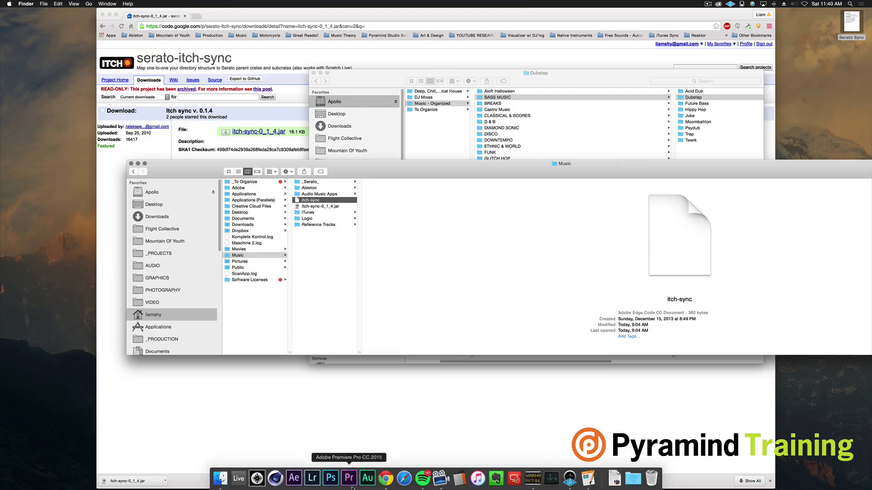
Launch TextEdit through Spotlight and make the new document plain text
key(super+space)
text(text)
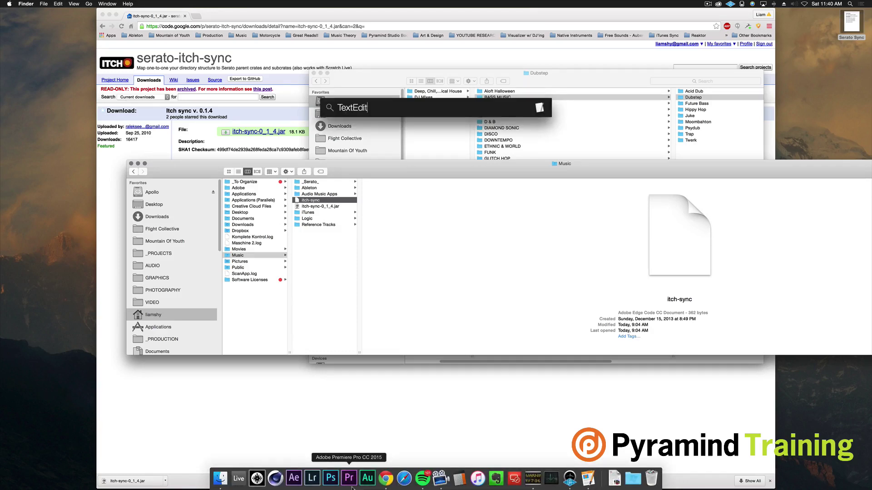
key(Return)
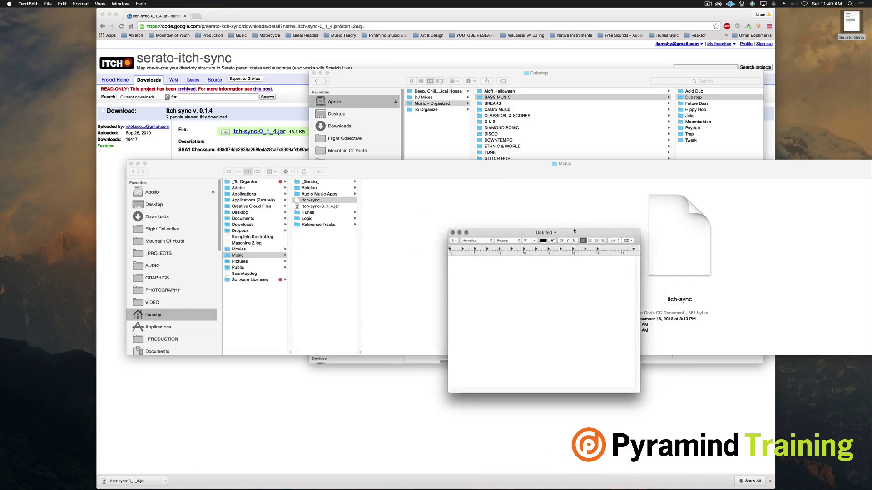
drag(561, 227, 529, 217)
click(59, 3)
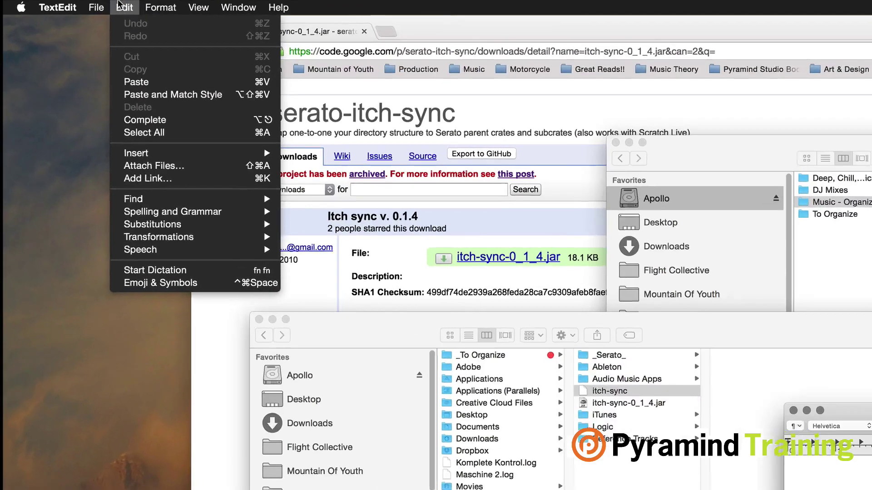
mouse_move(159, 3)
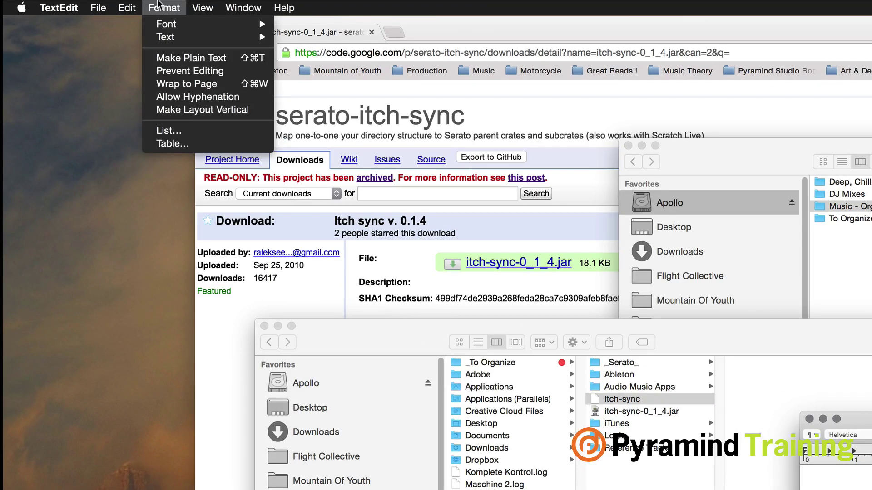
click(186, 58)
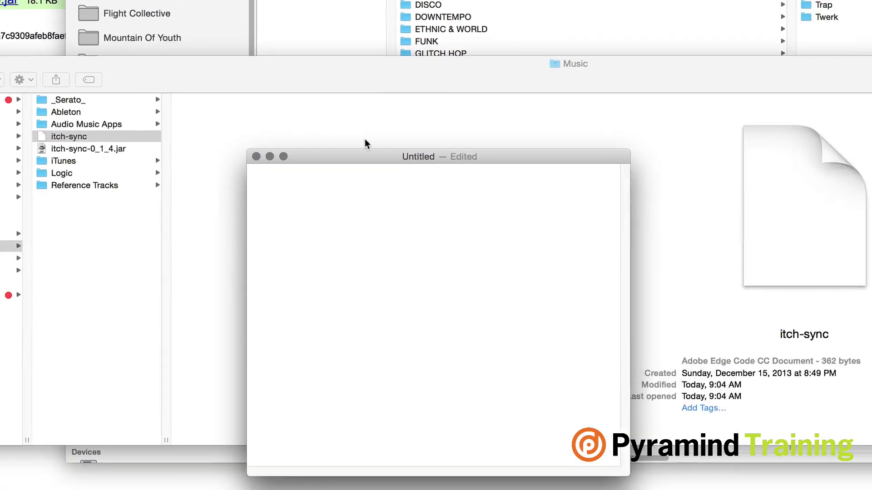
drag(366, 161, 370, 85)
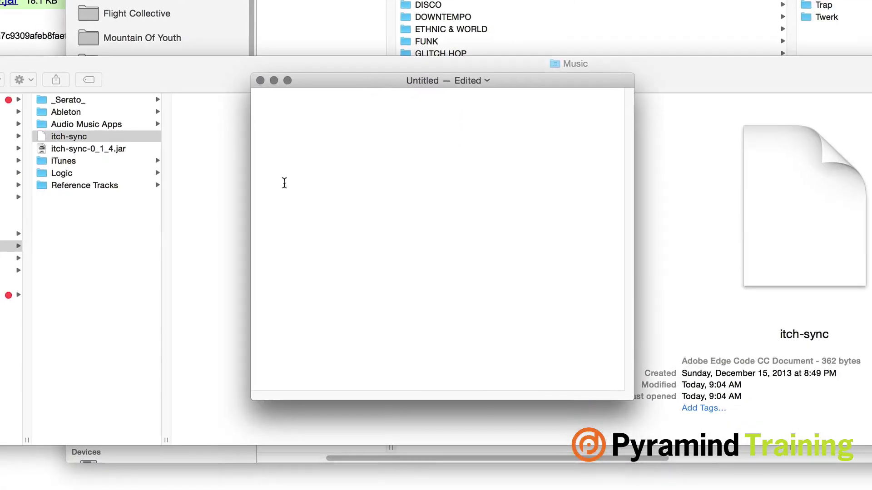
Open the itch-sync file with Adobe Edge Code CC
right_click(106, 136)
mouse_move(124, 157)
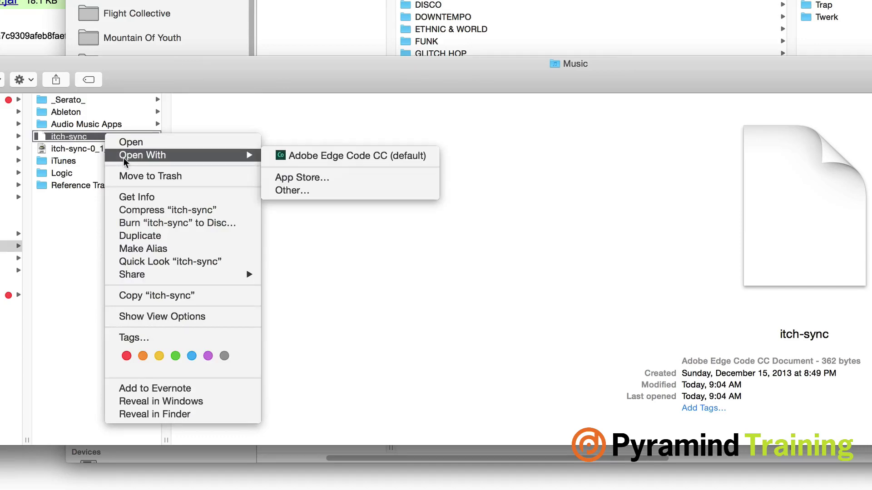
click(379, 158)
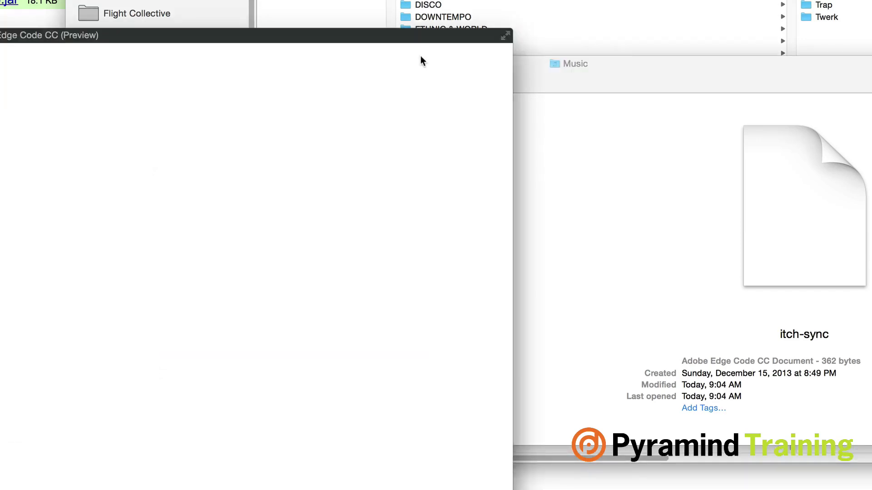
Review the collection and Serato paths in itch-sync.properties, then select the jar and 362-byte config
double_click(604, 68)
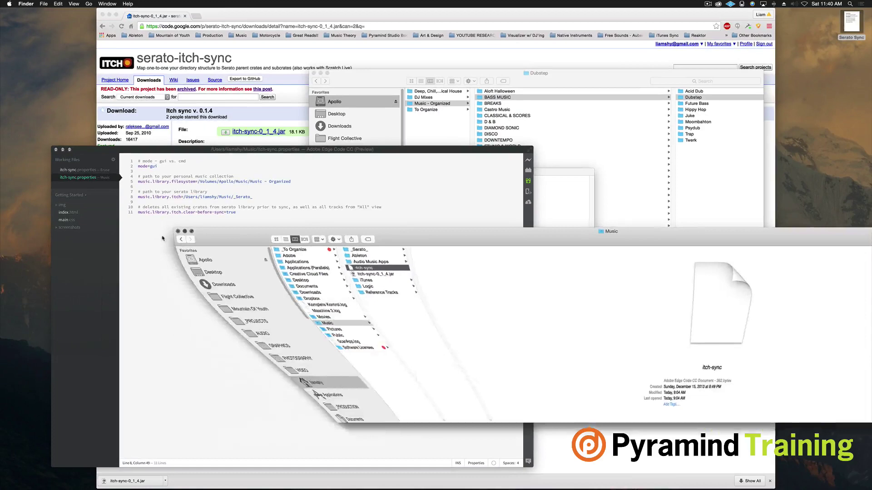
drag(354, 73, 664, 176)
click(563, 204)
drag(471, 174, 487, 166)
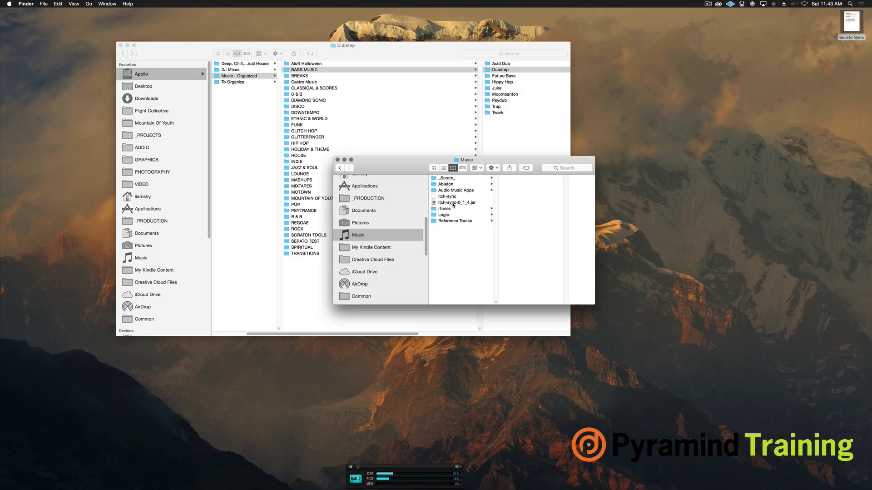
click(472, 203)
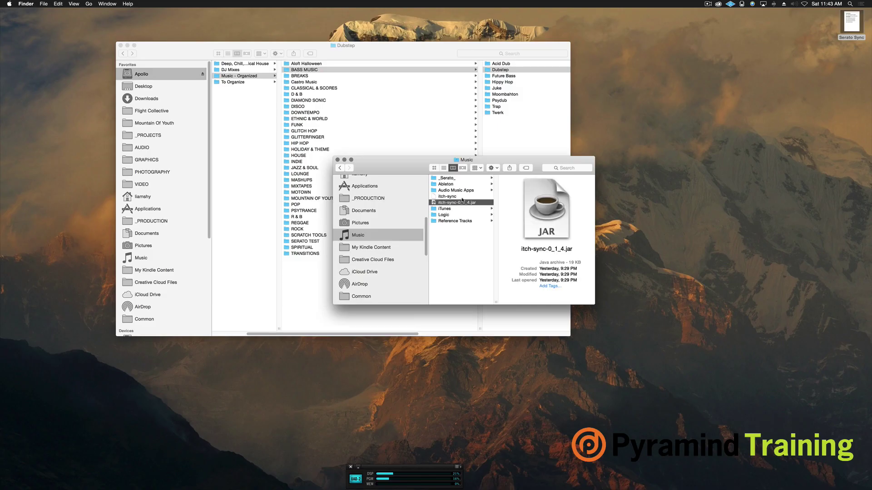
click(445, 196)
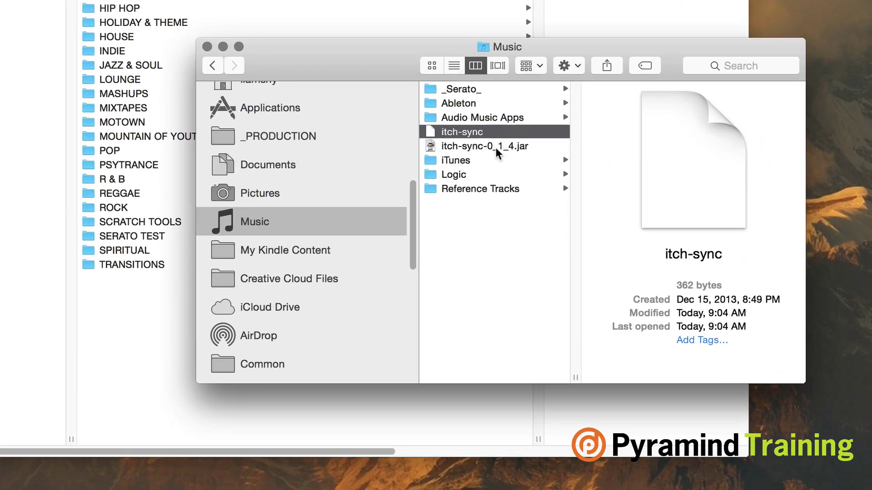
Create a new folder named SERATO SYNC TEST CRATE in Music - Organized
click(495, 147)
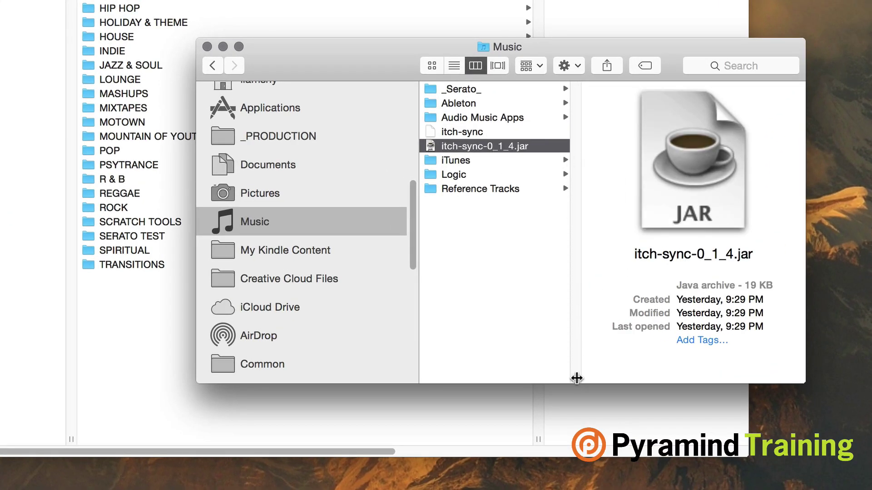
drag(576, 377, 634, 377)
drag(440, 66, 487, 55)
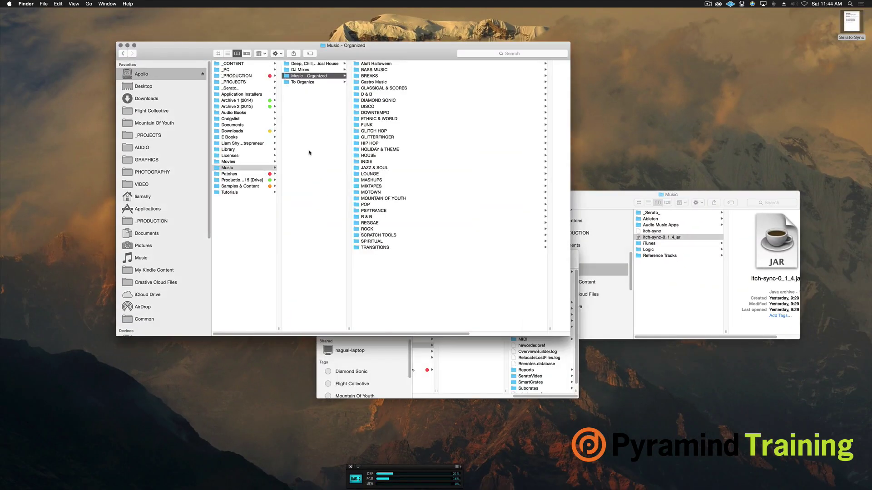
key(super+shift+n)
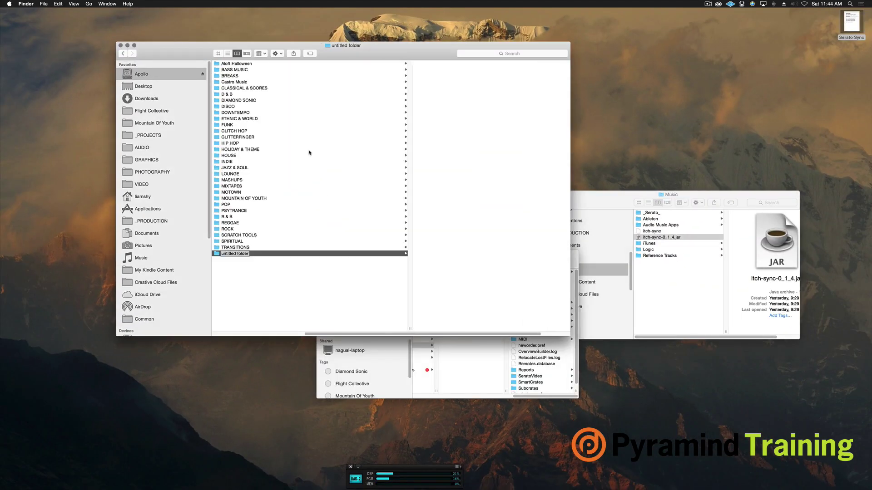
text(Serat)
key(BackSpace)
key(BackSpace)
key(BackSpace)
key(BackSpace)
text(ERATO SYNC TEST FOLDER)
key(Return)
key(Return)
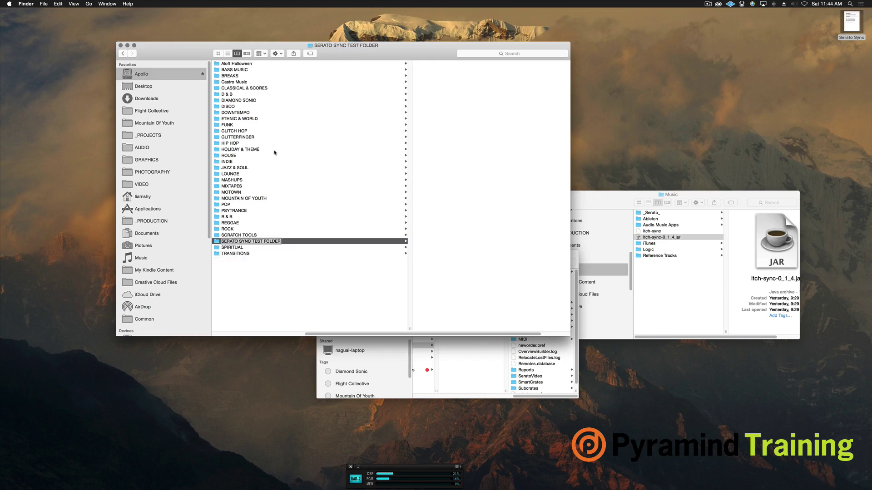
key(Right)
key(BackSpace)
key(BackSpace)
key(BackSpace)
key(BackSpace)
key(BackSpace)
key(BackSpace)
text(CRATE)
key(Return)
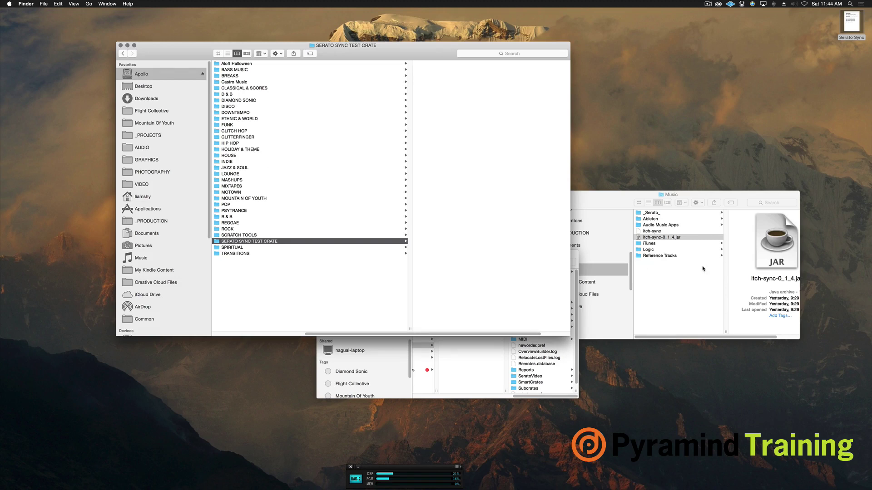
Copy 03 Without Lies (Breakbot Remix).mp3 from the Without Lies folder into SERATO SYNC TEST CRATE
key(super+grave)
key(super+grave)
key(super+grave)
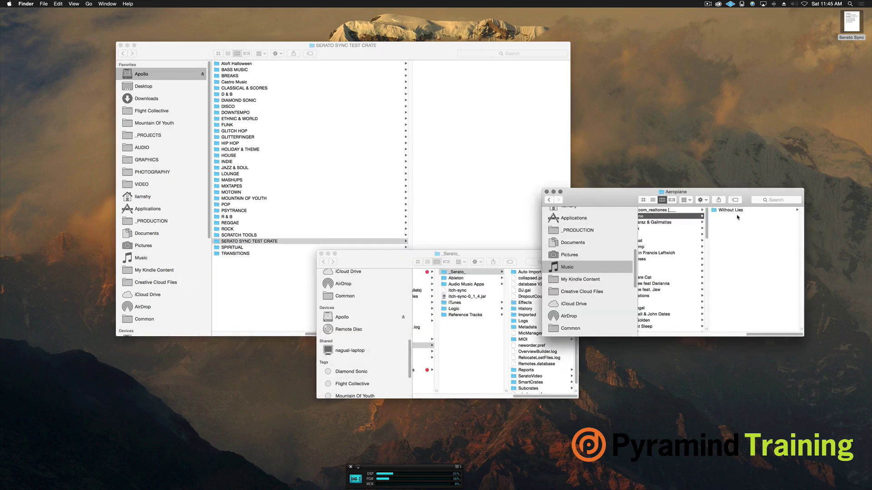
click(736, 213)
drag(735, 211, 465, 187)
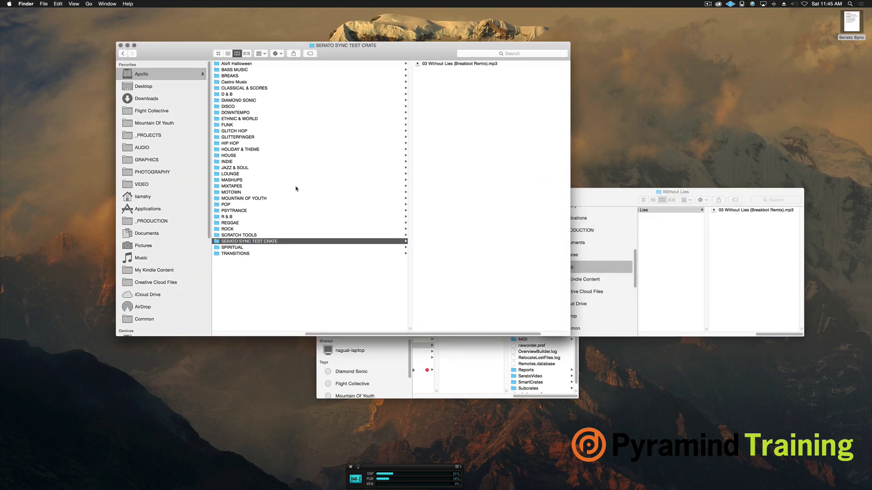
click(499, 379)
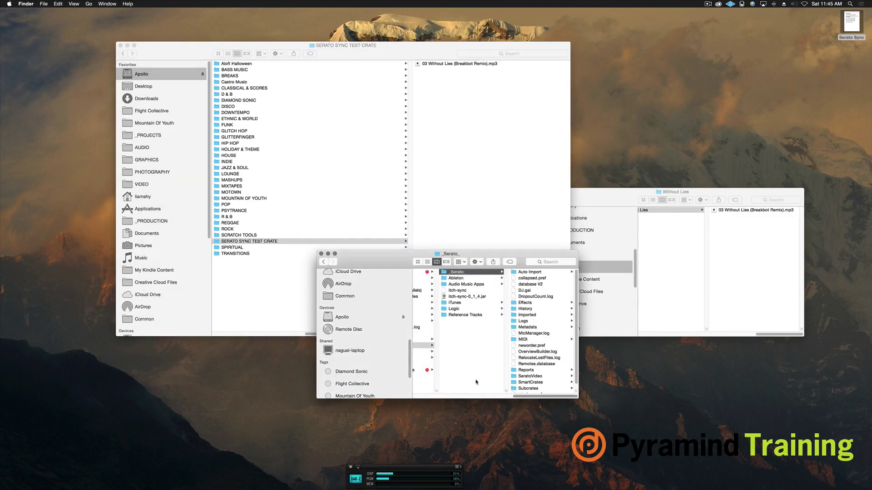
click(474, 297)
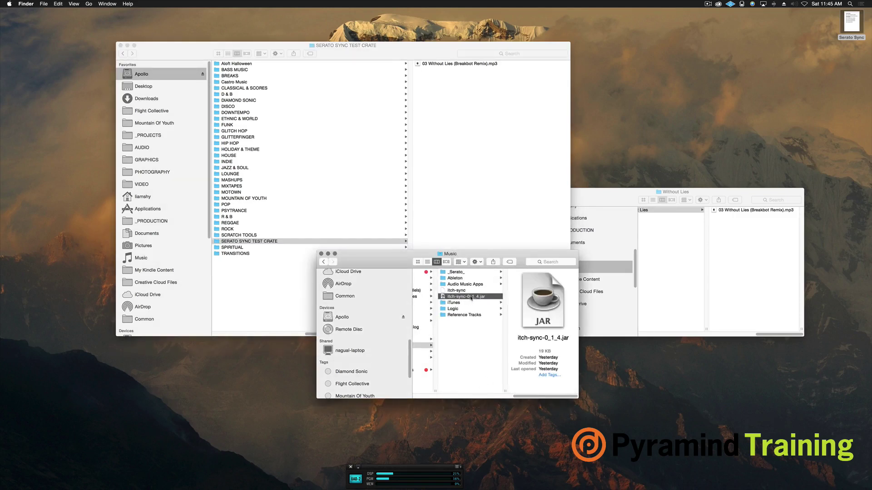
Run itch-sync-0_1_4.jar to sync 9695 tracks into 32 crates and 627 subcrates, then dismiss Success
double_click(471, 297)
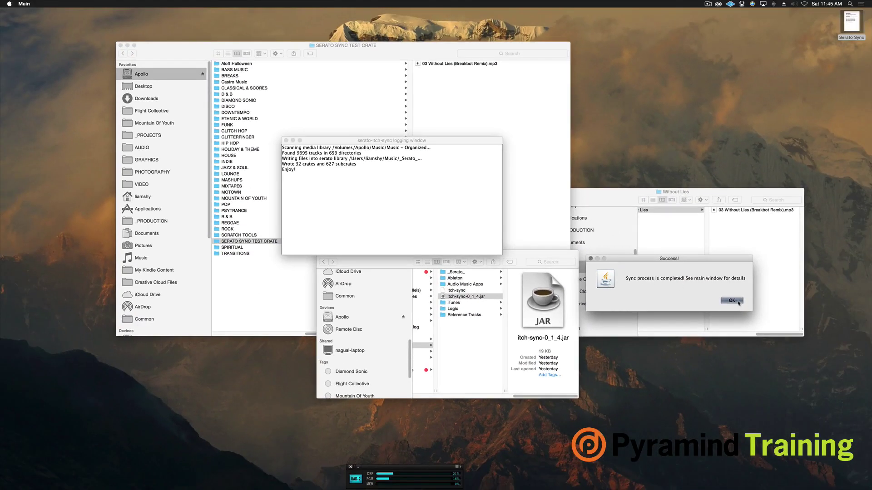
click(732, 301)
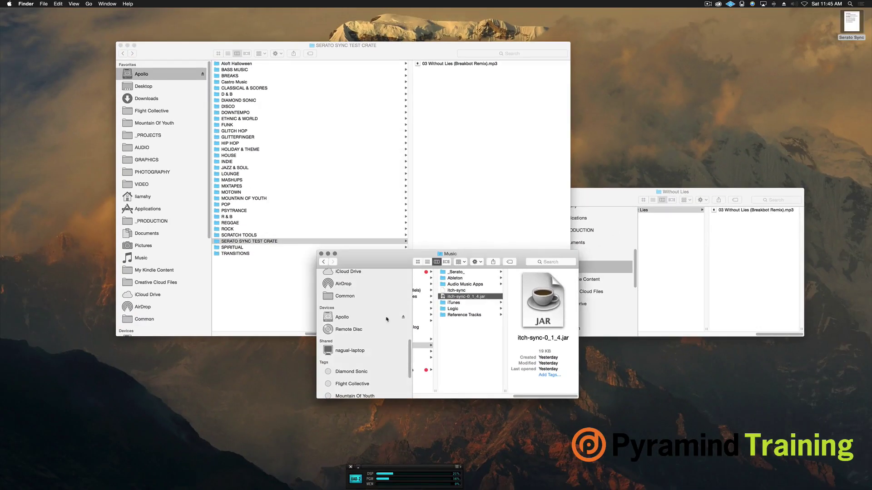
Check the BASS MUSIC and SERATO SYNC TEST CRATE crates in Serato DJ, then minimize it
mouse_move(257, 482)
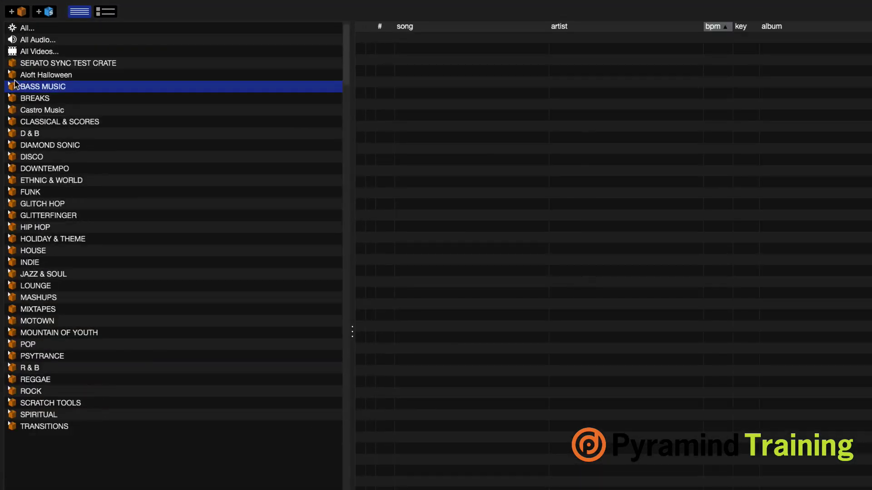
click(9, 174)
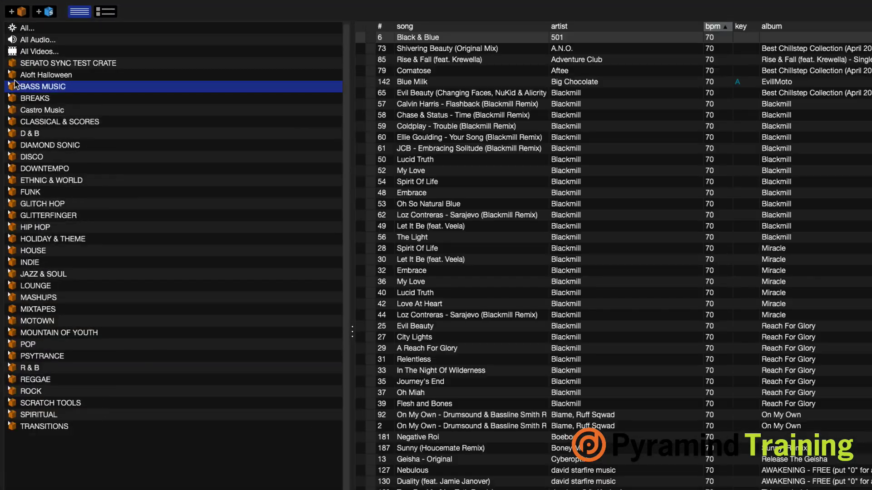
click(45, 52)
click(91, 65)
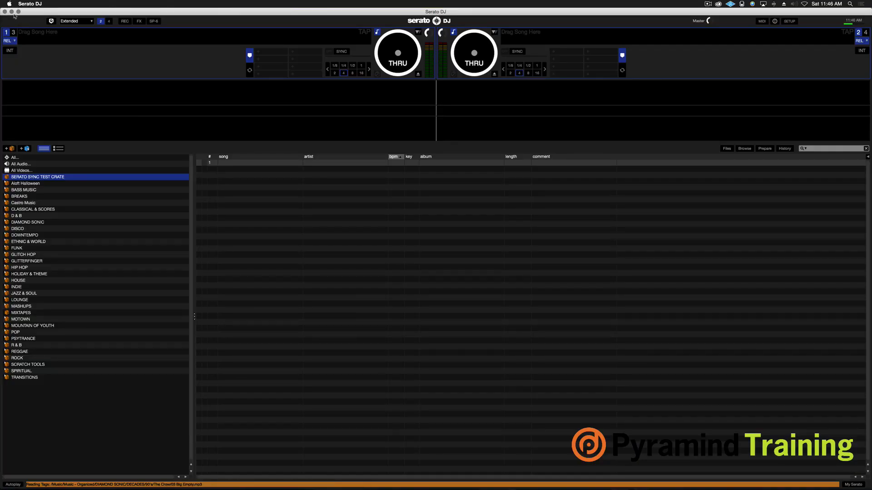
click(12, 12)
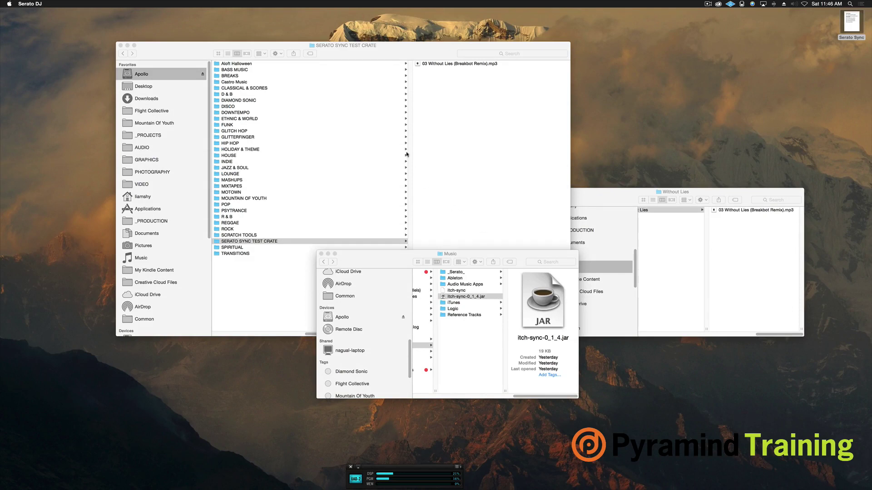
Reopen the itch-sync file from Finder's Music window to show itch-sync.properties in Edge Code
click(371, 59)
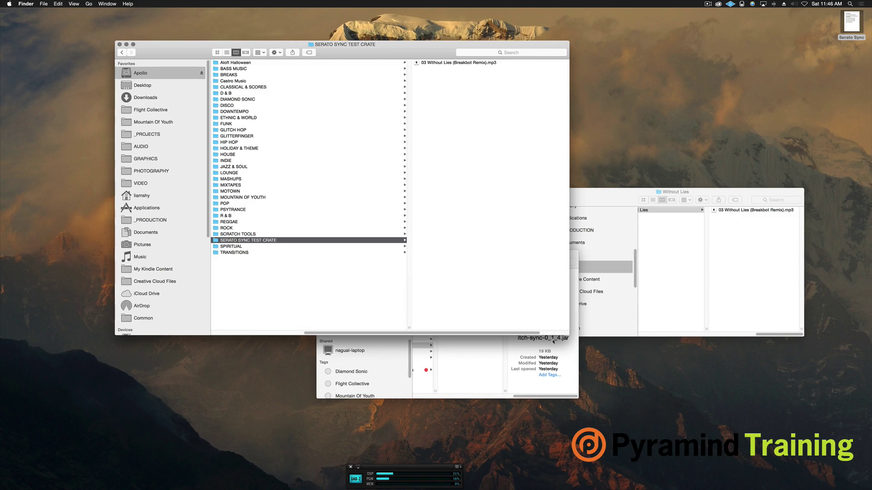
click(550, 356)
click(462, 290)
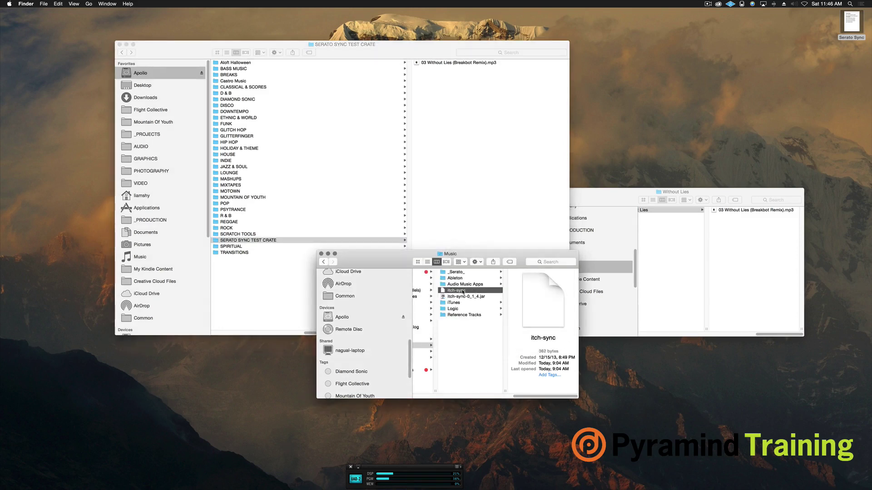
double_click(462, 291)
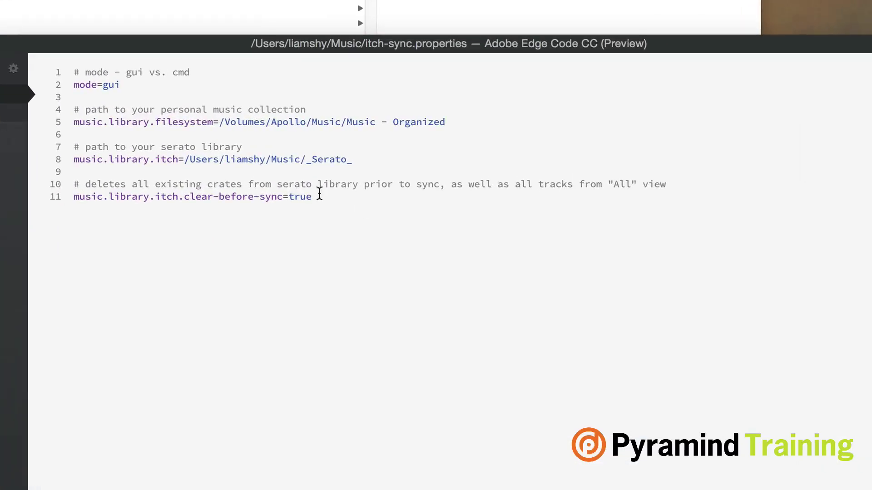
Delete the clear-before-sync comment and setting lines (9–11) from itch-sync.properties and save it
drag(385, 153, 269, 142)
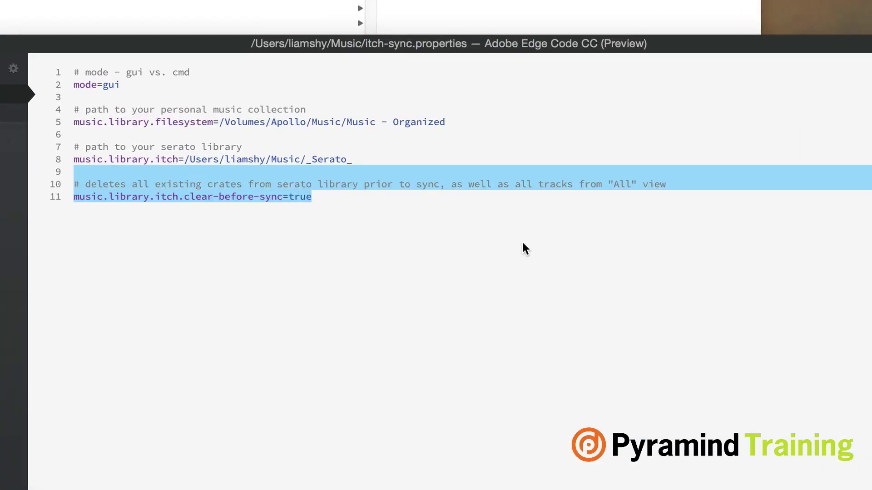
key(BackSpace)
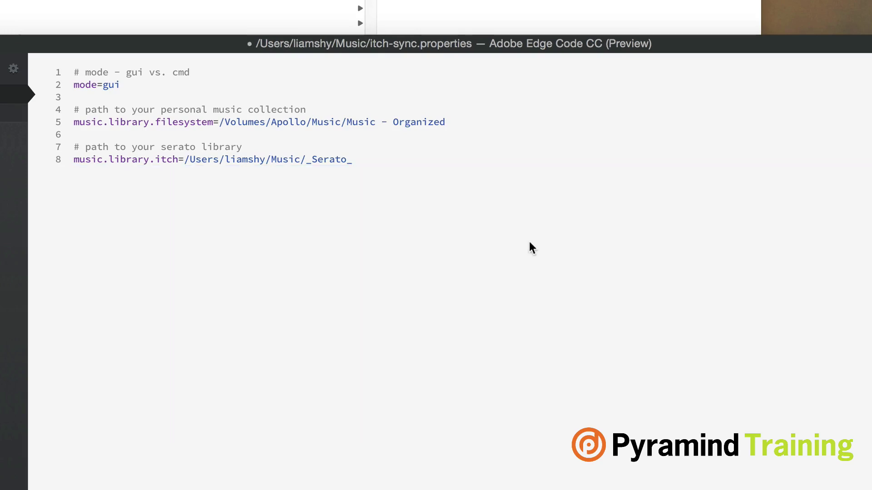
key(super+s)
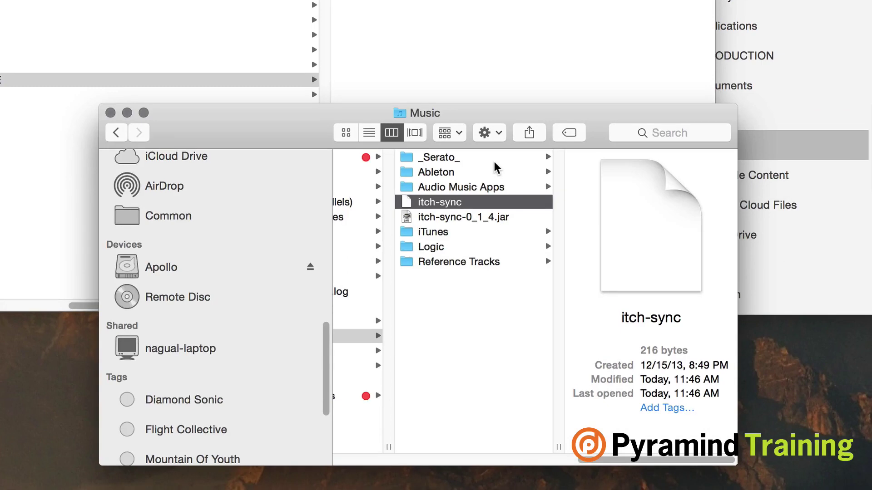
click(521, 364)
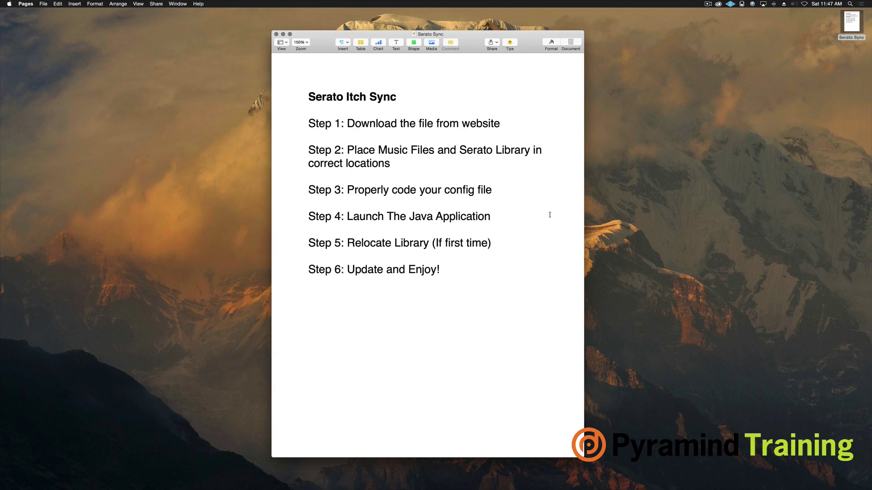
Highlight the Step 5 relocate-library line in Pages and bring Serato DJ to the front
drag(320, 243, 510, 241)
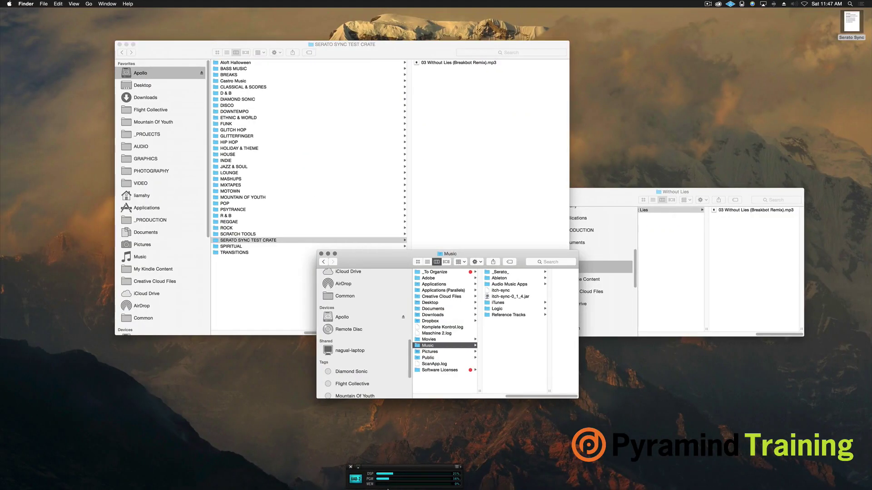
mouse_move(387, 489)
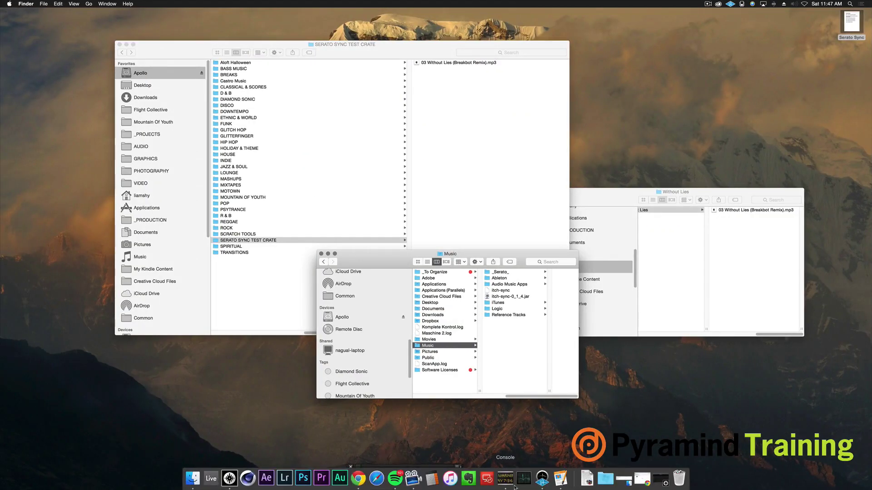
click(661, 481)
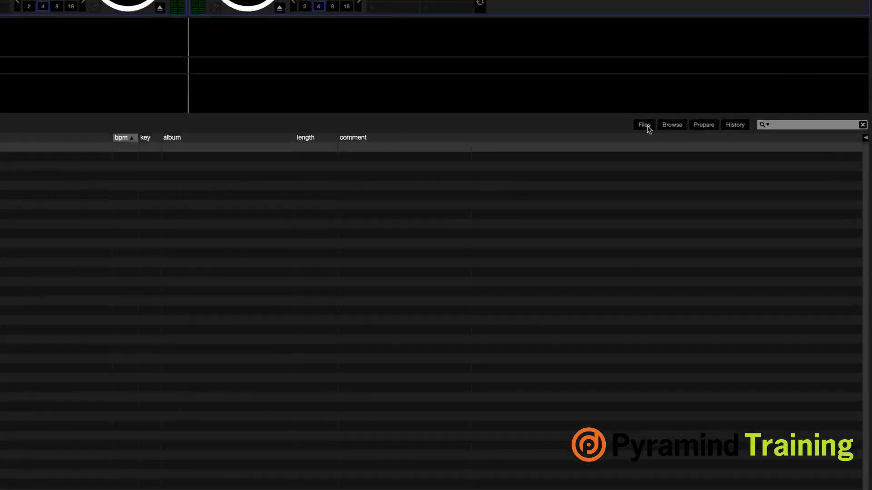
In Serato's Files browser, navigate Apollo > Music > Music - Organized and drag that folder into the library
click(727, 149)
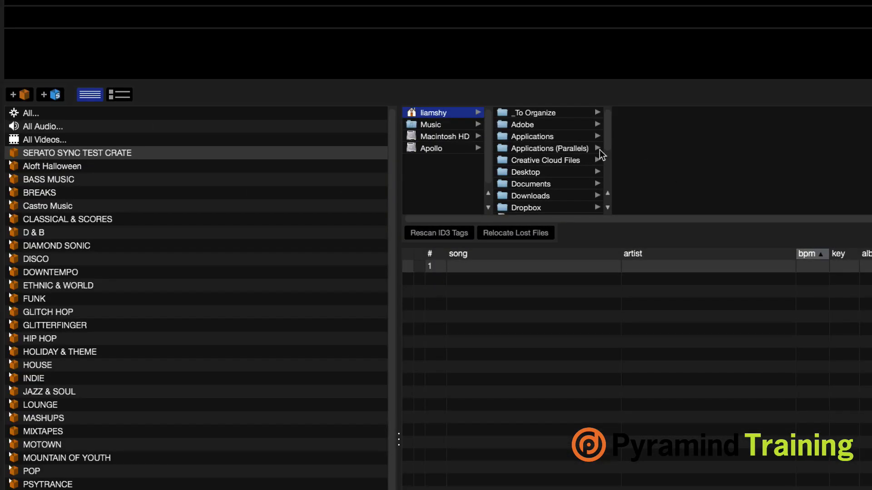
click(429, 149)
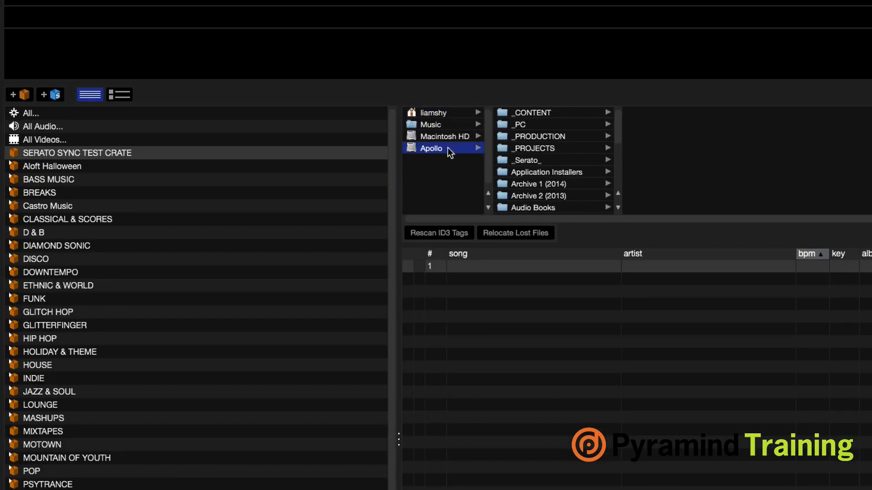
scroll(552, 159, down, 5)
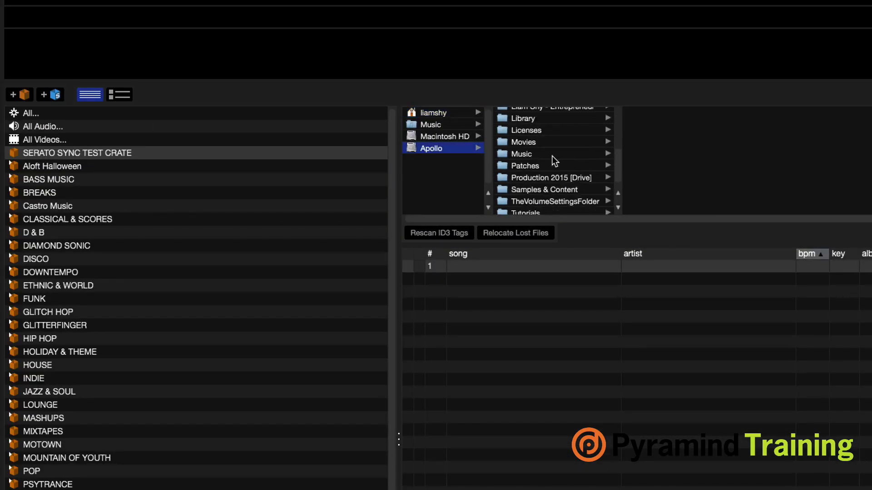
scroll(552, 158, up, 1)
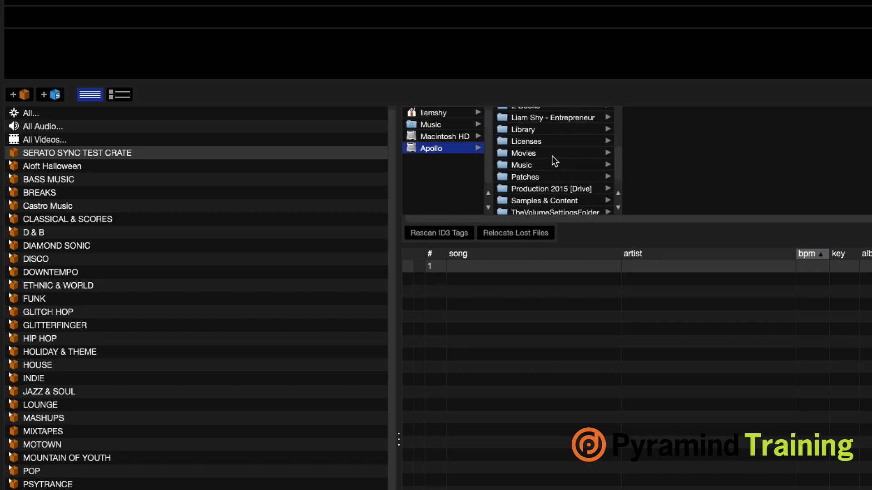
click(545, 168)
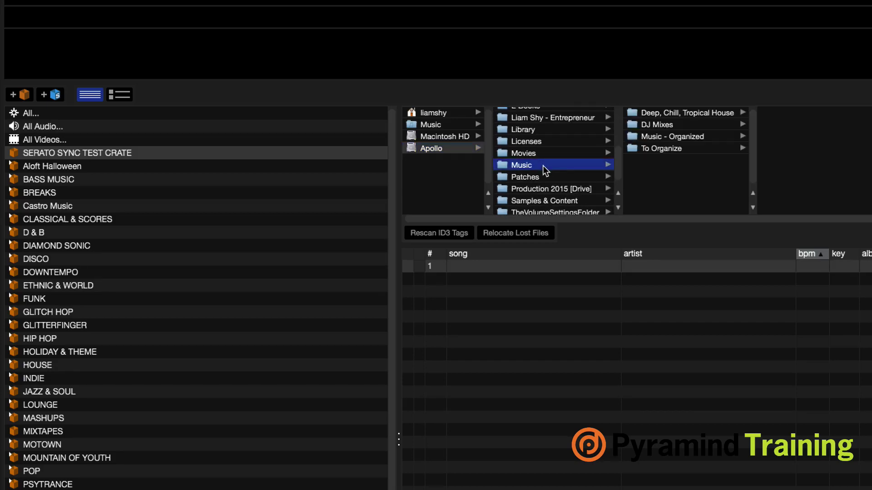
click(681, 144)
click(682, 138)
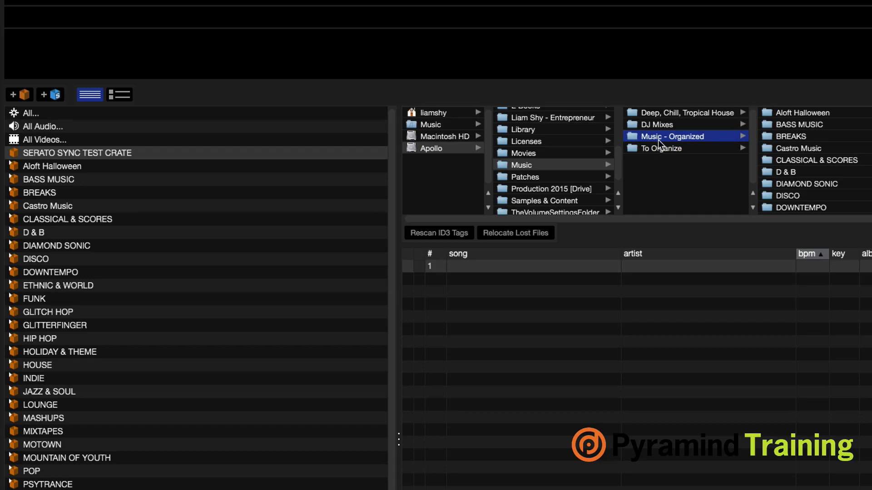
drag(634, 138, 657, 162)
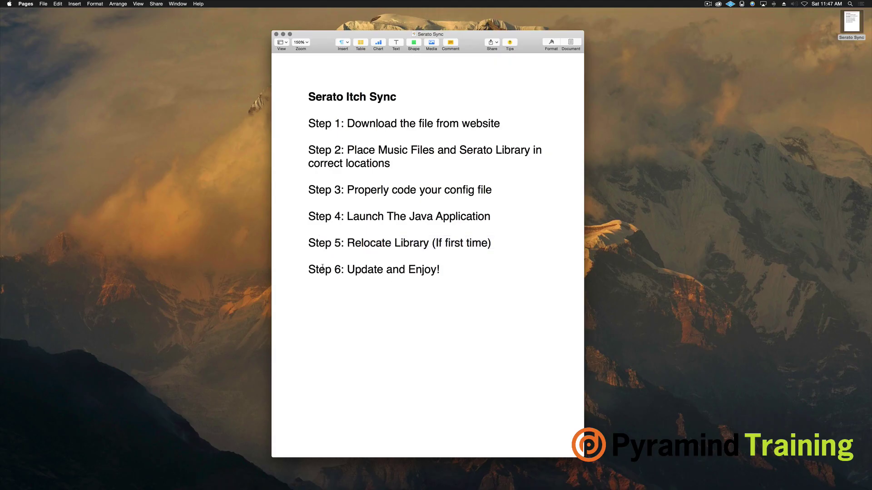
Highlight the Step 6 update-and-enjoy line, then bring Finder forward showing the Apollo drive contents
drag(314, 267, 451, 270)
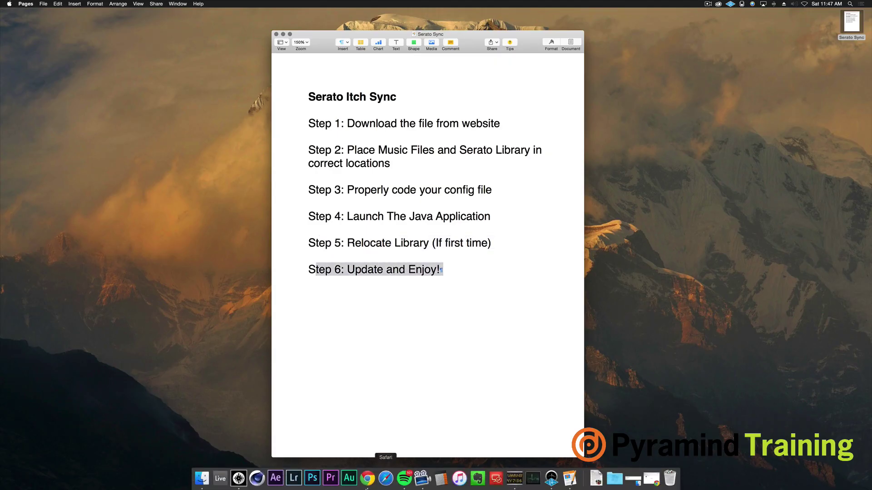
click(202, 478)
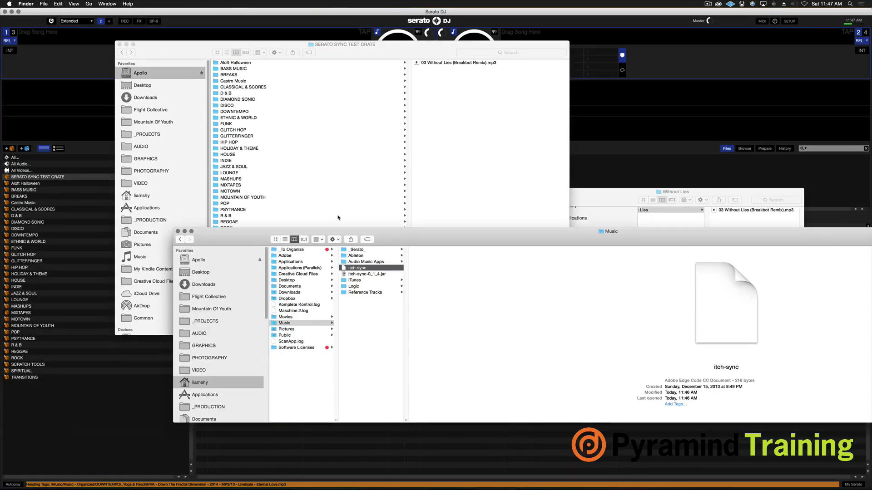
drag(424, 244, 425, 249)
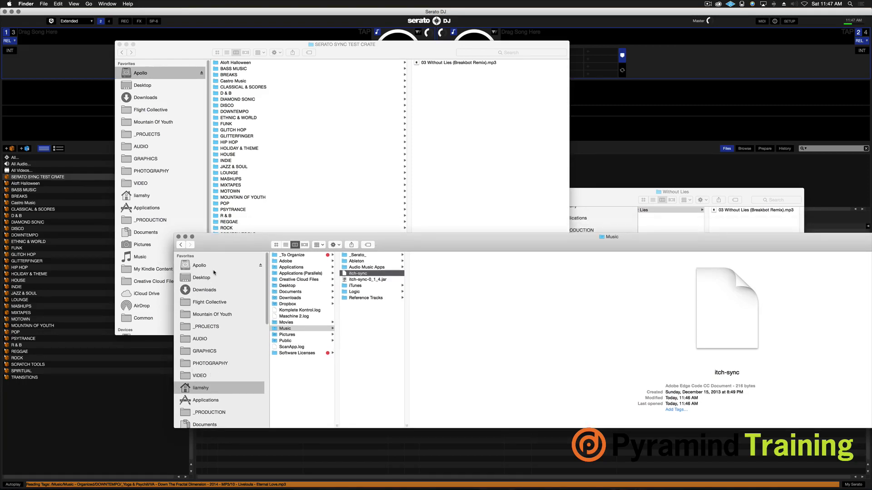
click(213, 271)
click(332, 44)
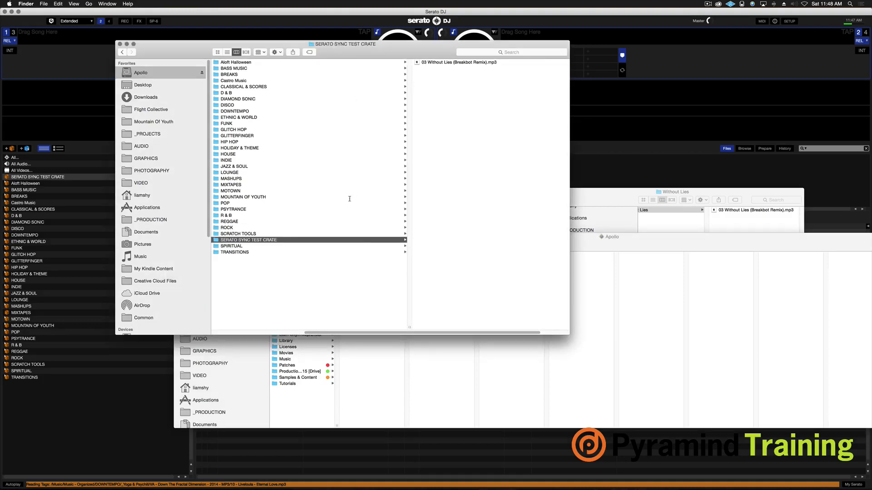
scroll(349, 198, left, 5)
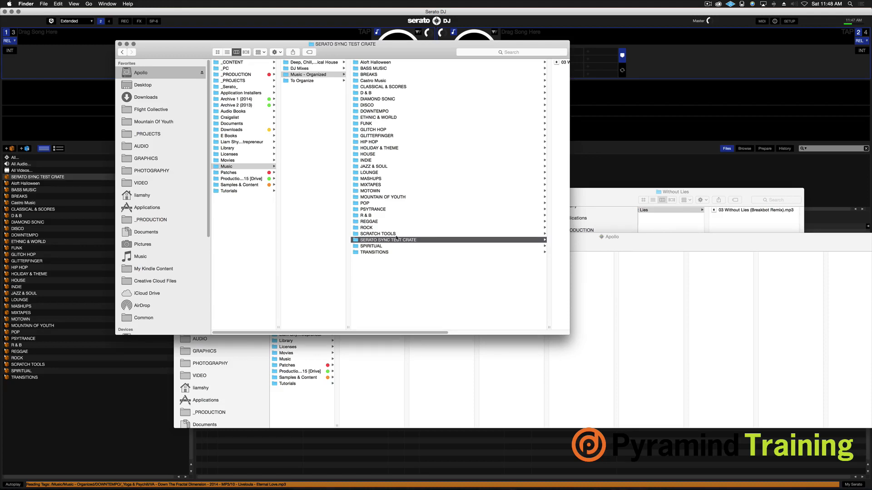
Move the Without Lies window left into clear space and select itch-sync-0_1_4.jar in Music
click(635, 321)
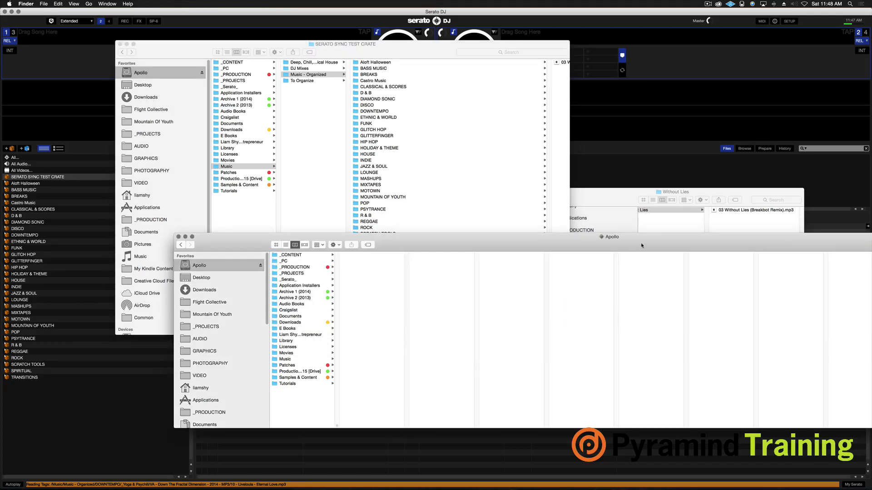
click(617, 221)
drag(613, 208, 504, 221)
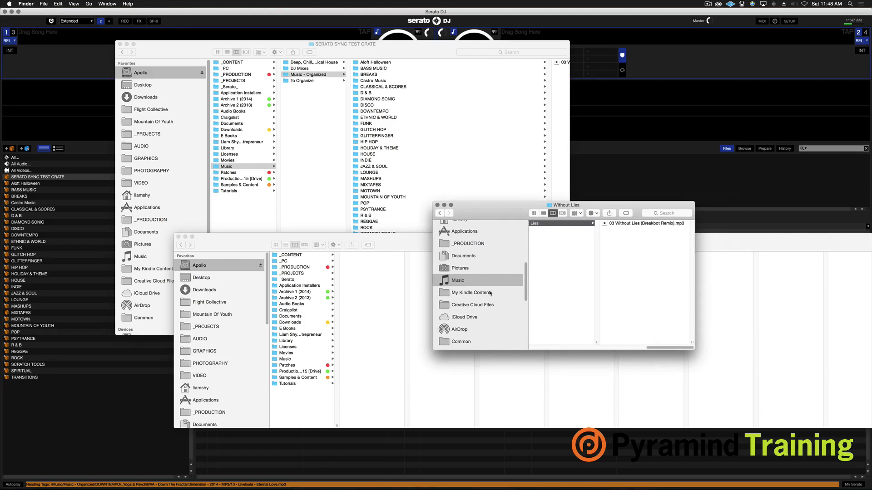
scroll(597, 290, left, 10)
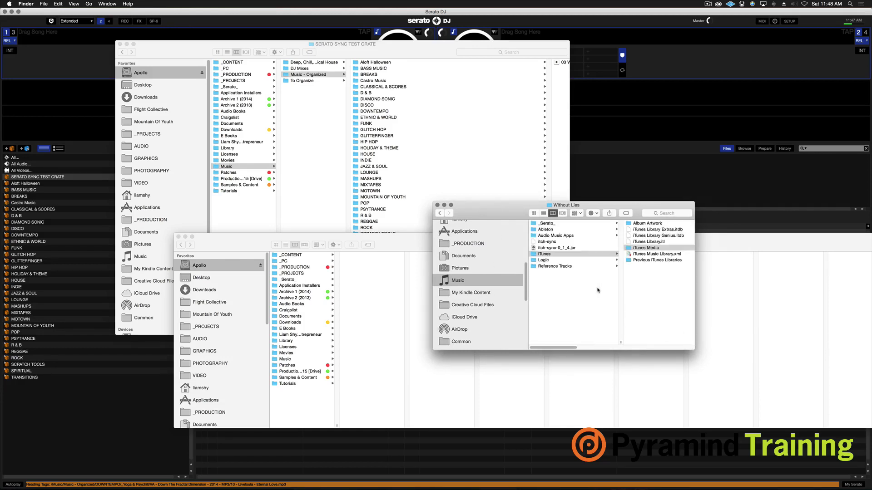
click(558, 248)
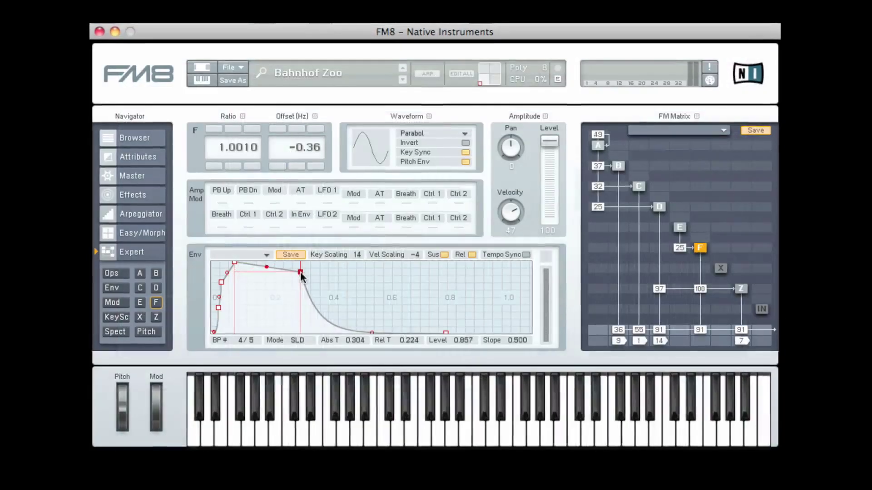
Drag envelope breakpoint 4 on FM8's Expert Env page to reshape the falling curve
drag(300, 272, 335, 291)
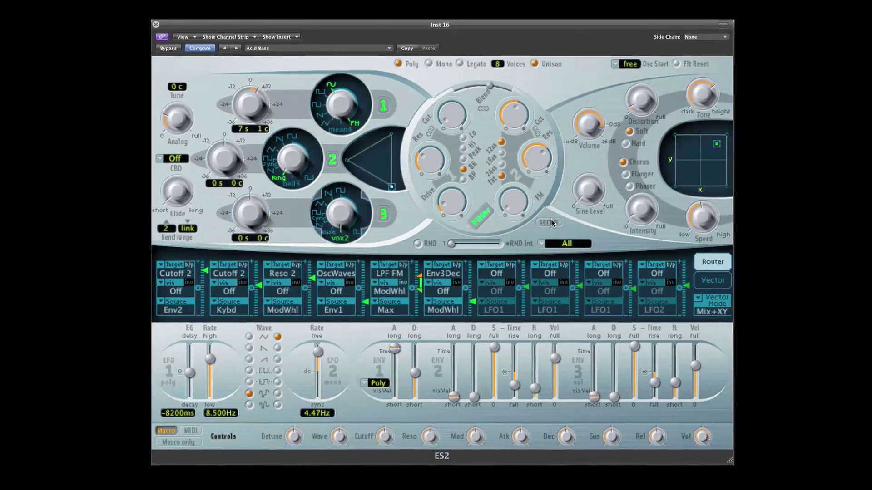